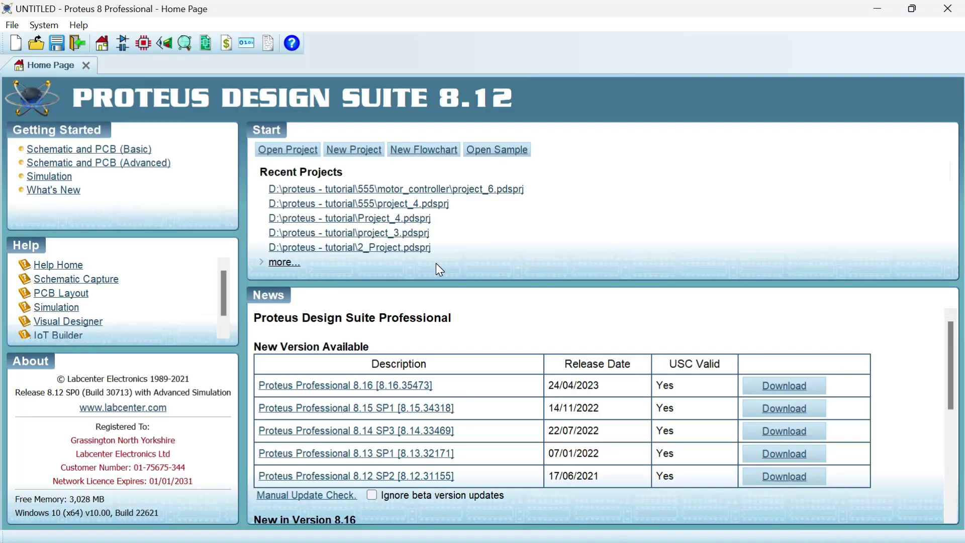
- Open the schematic editor, search the device library for 555, and add the analog 555 timer to the device list
left_click(126, 43)
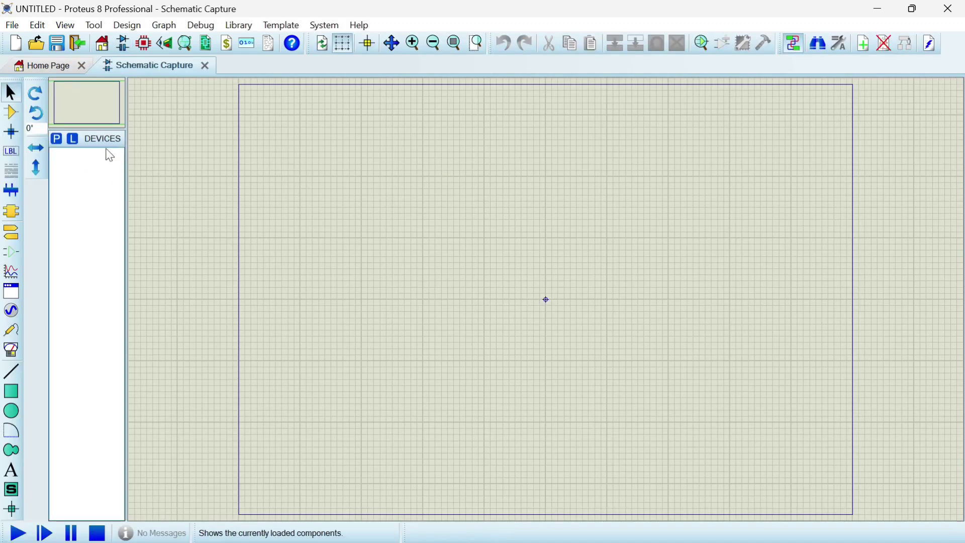
left_click(56, 139)
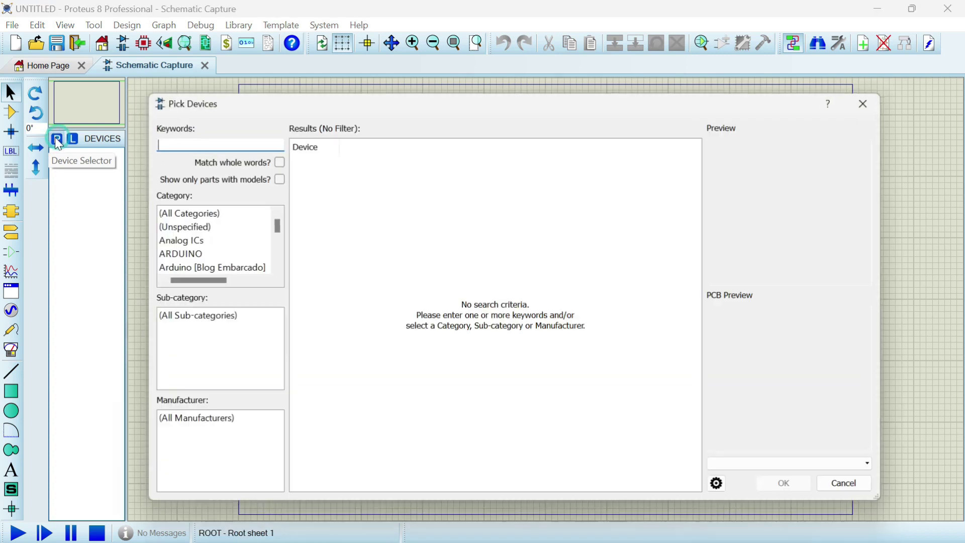
left_click(180, 140)
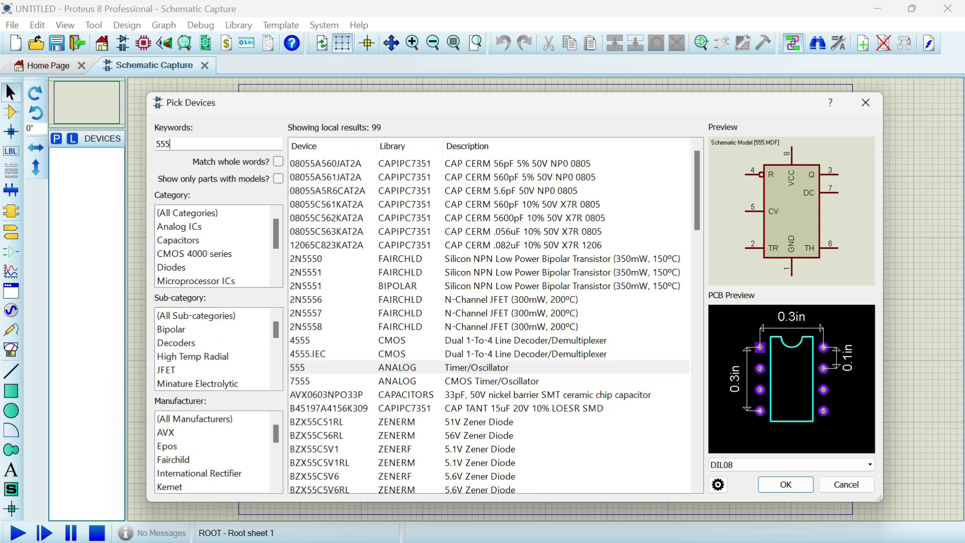
double_click(344, 373)
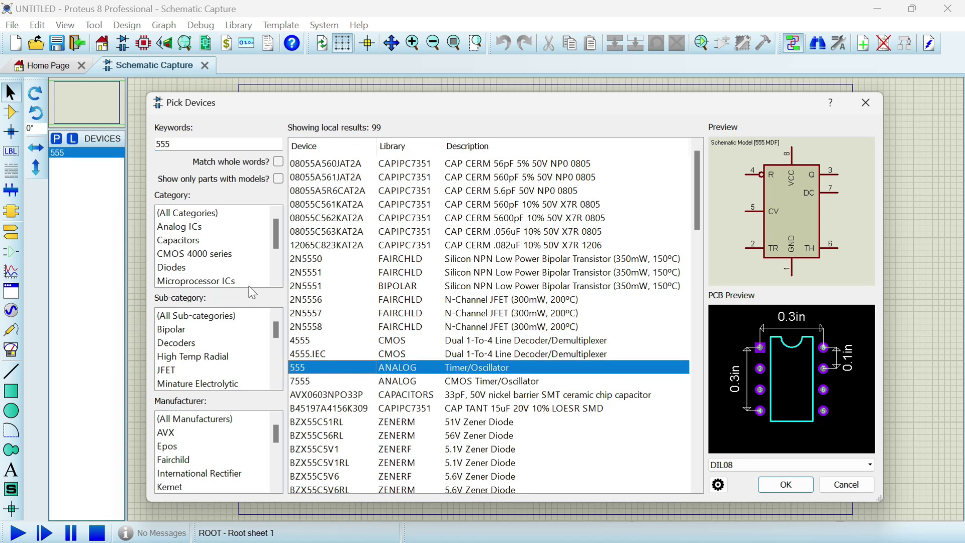
- Search the device library for 4017 and add the CMOS 4017 decade counter to the device list
left_click(175, 144)
type("4017")
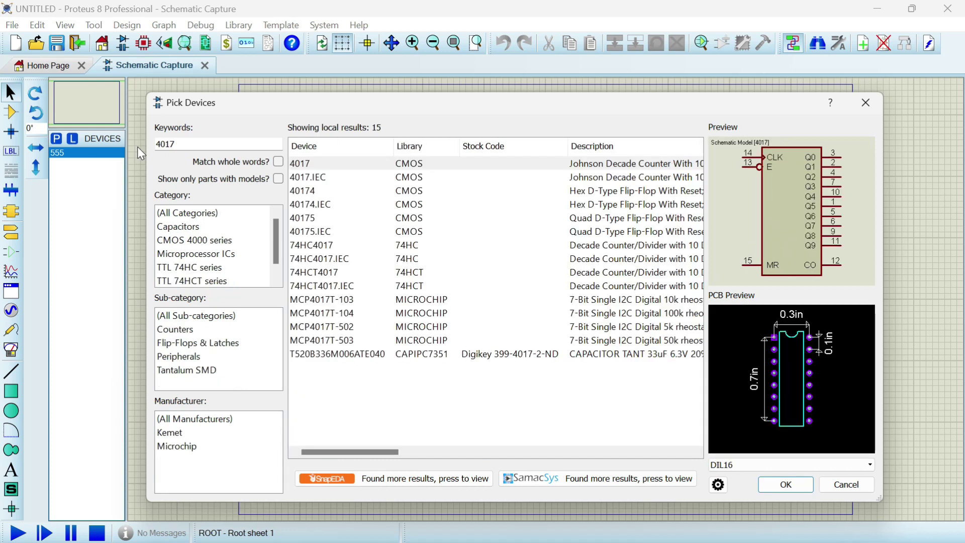
double_click(300, 163)
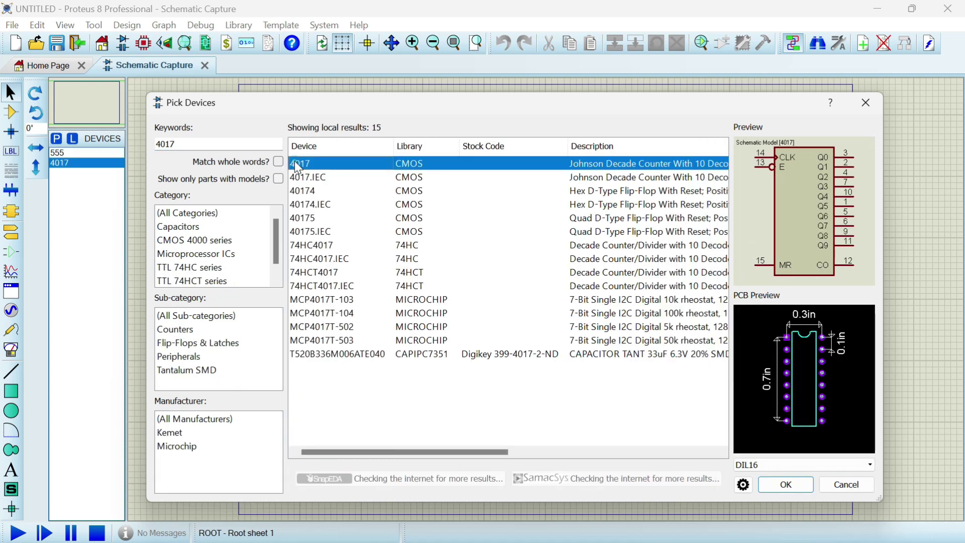
- Search the library for "animated led" and add LED-RED and LED-BLUE to the device list
left_click(227, 144)
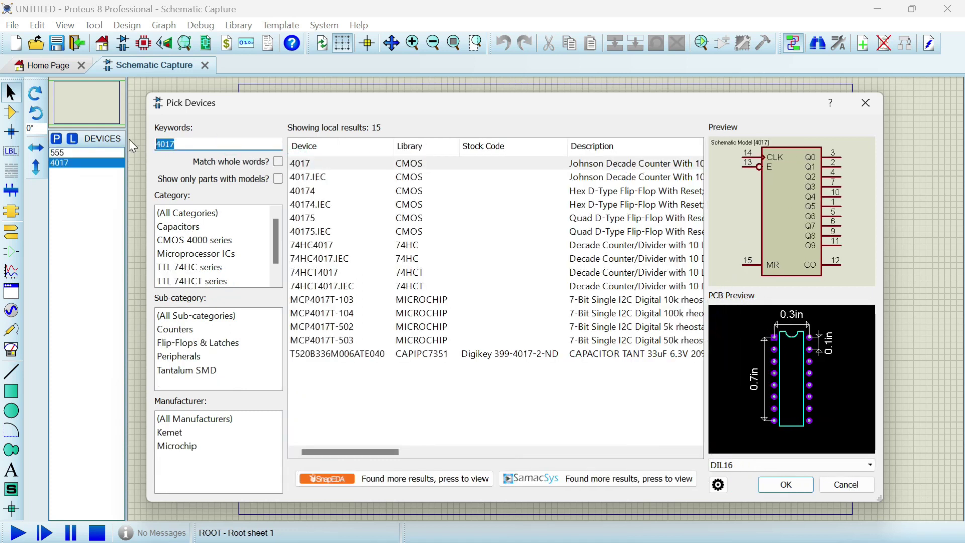
key("BackSpace")
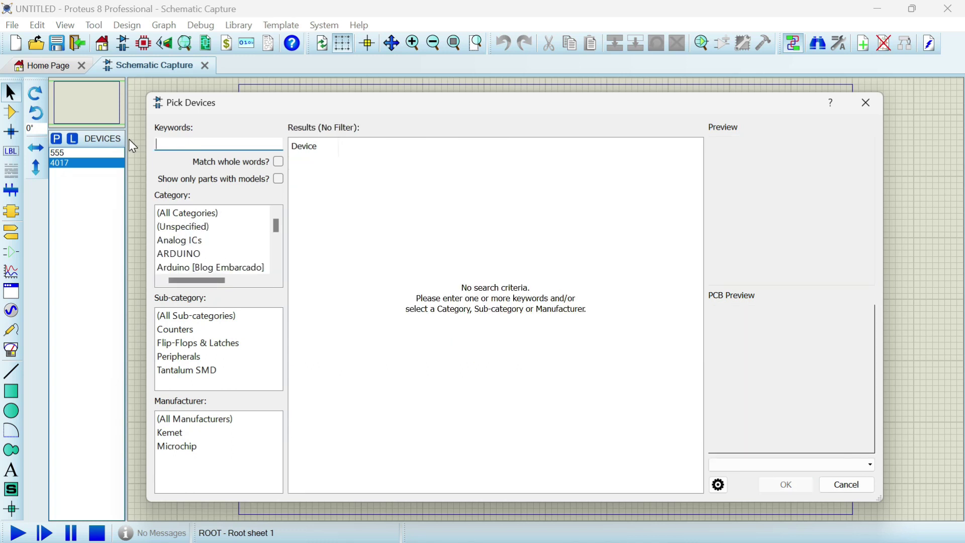
type("animated led")
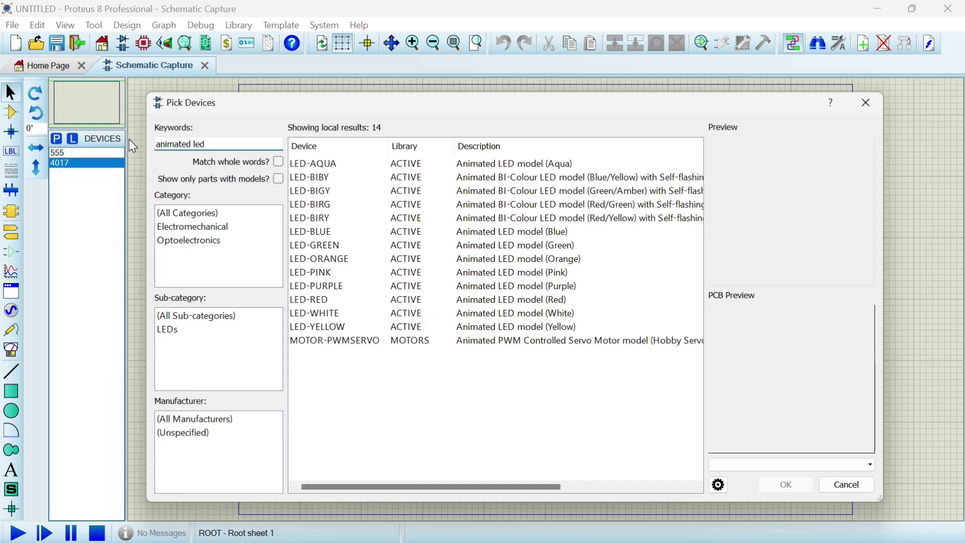
double_click(328, 301)
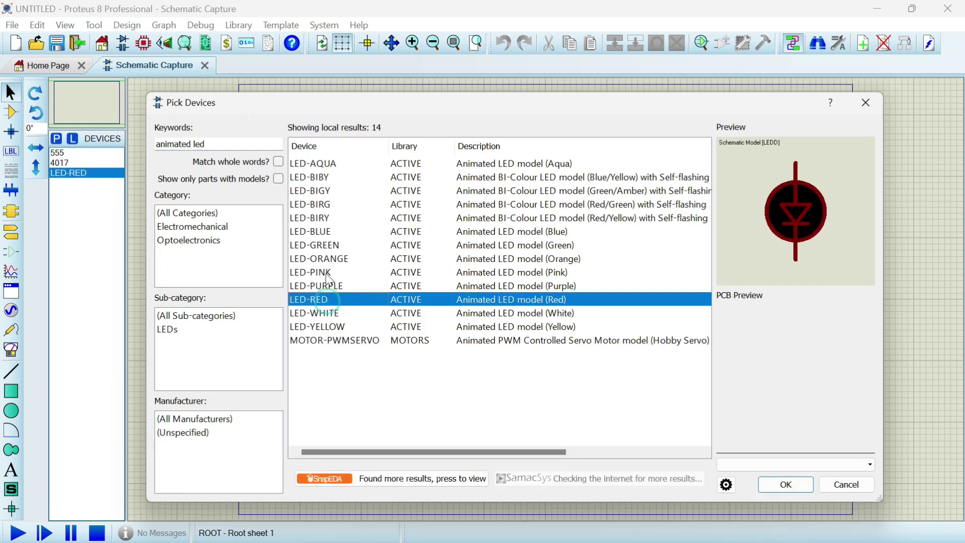
double_click(322, 231)
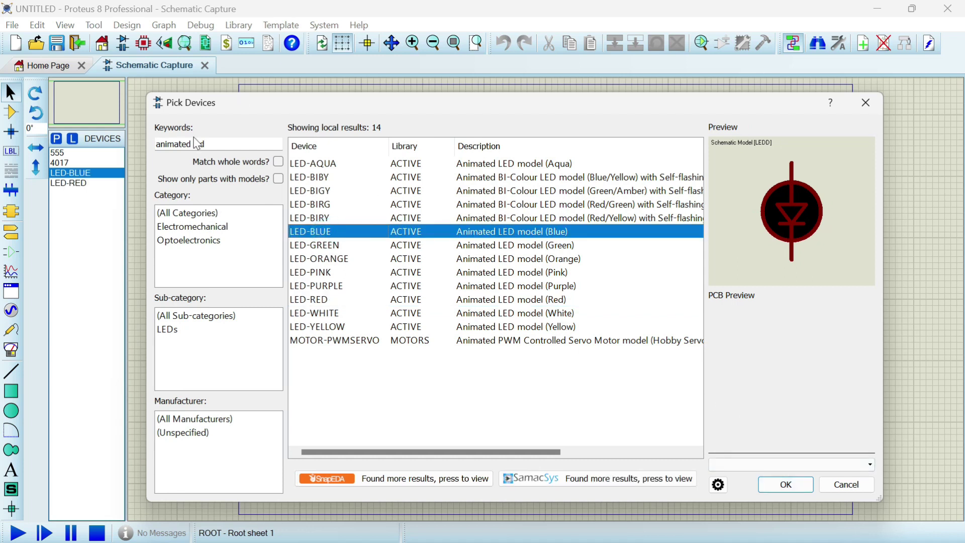
- Search for "variable re" within the Resistors category and add the POT from the ACTIVE library to the device list
left_click_drag(205, 143, 153, 144)
key("BackSpace")
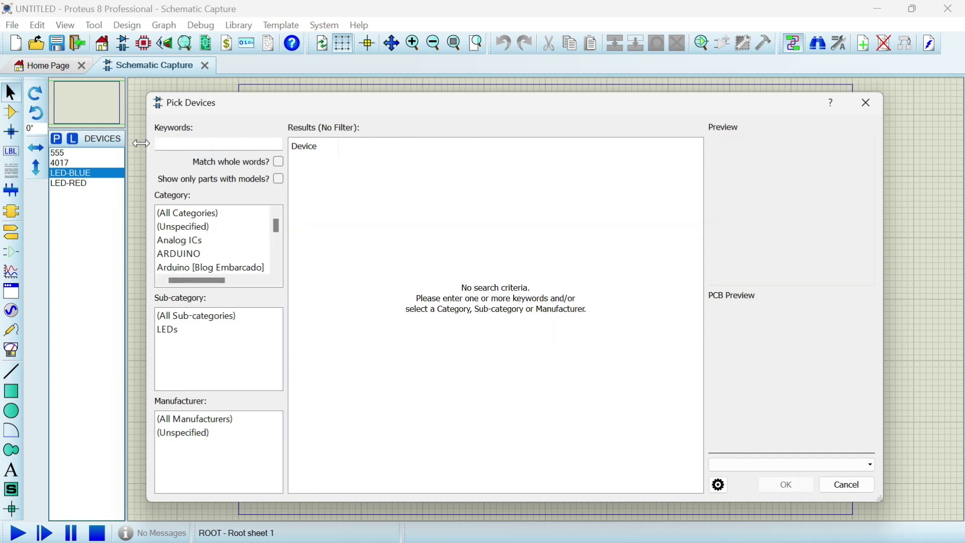
type("variable re")
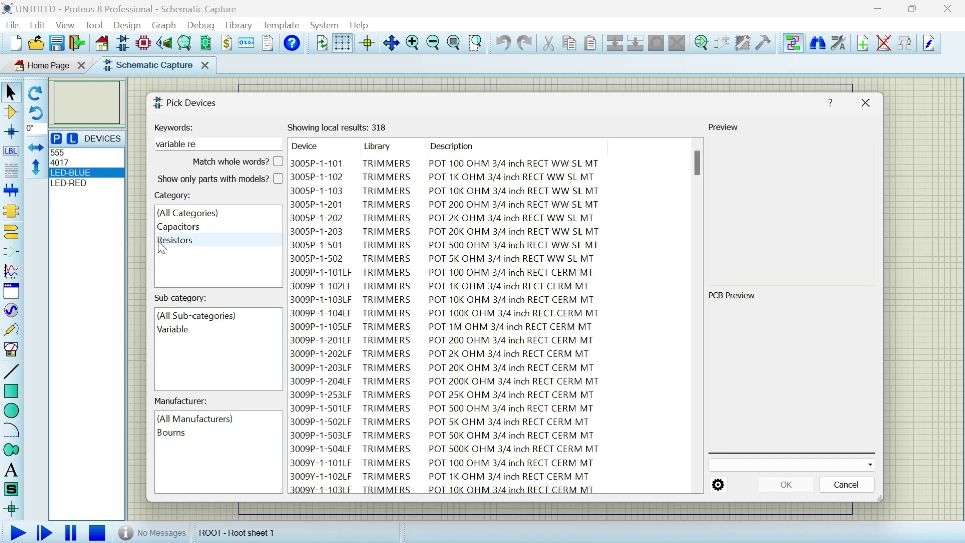
left_click(165, 249)
left_click_drag(706, 160, 710, 447)
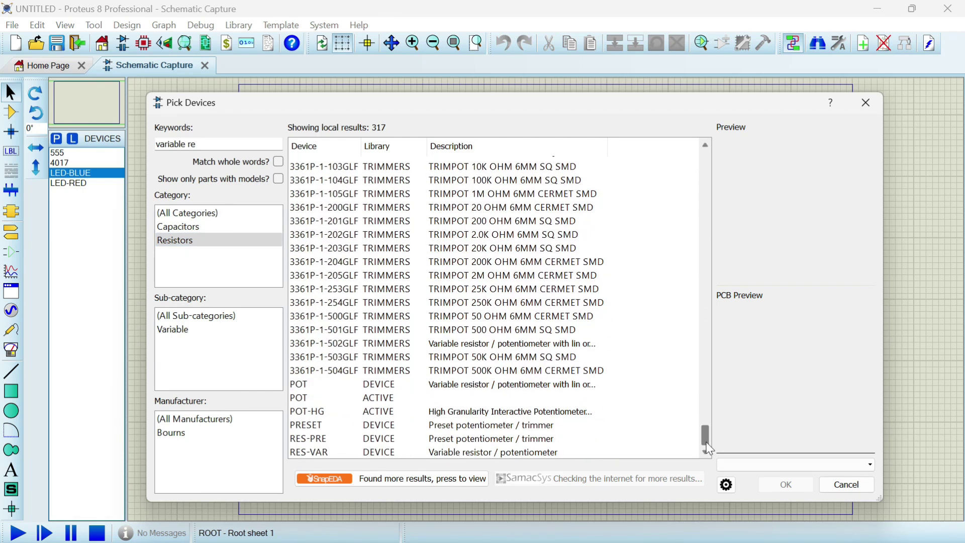
double_click(436, 394)
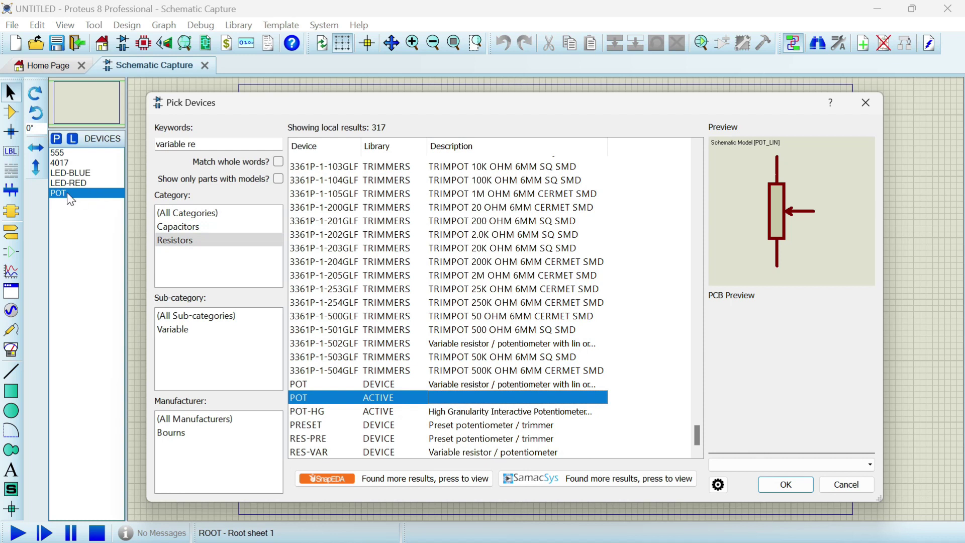
- Search for 10uf within the Capacitors category and add the 1206YD106KAT2A ceramic and B45190E3106K209 tantalum capacitors to the device list
left_click_drag(211, 145, 135, 147)
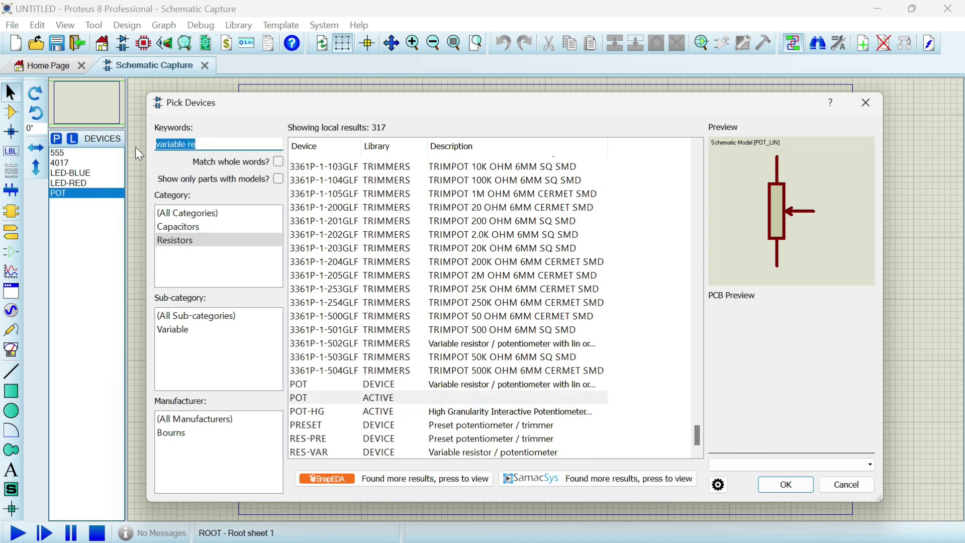
type("10uf")
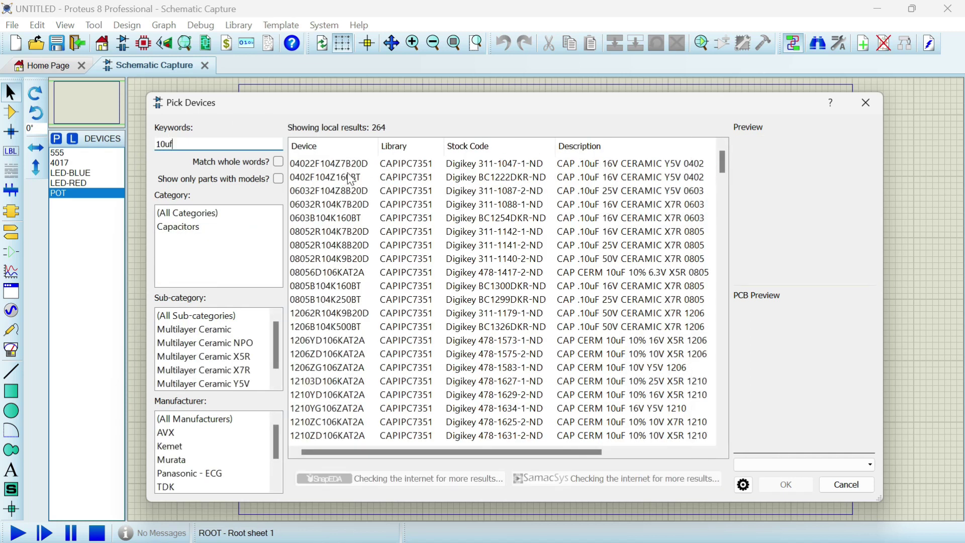
left_click(177, 227)
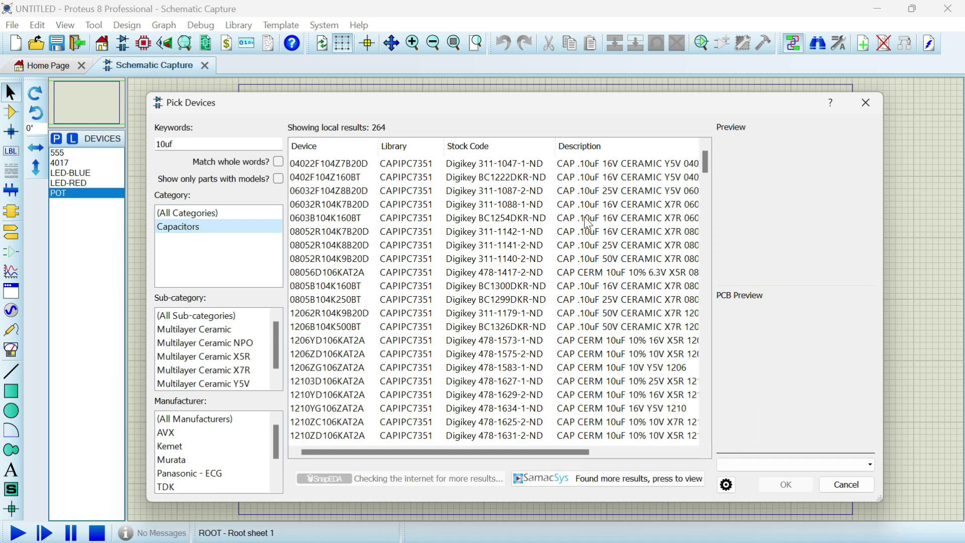
double_click(611, 340)
scroll(613, 324, "down", 1)
left_click(606, 298)
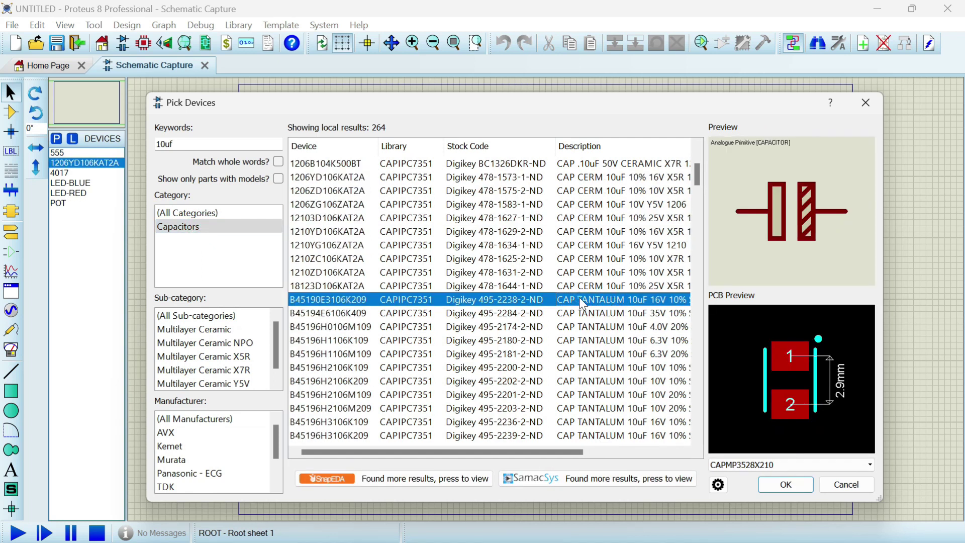
double_click(582, 303)
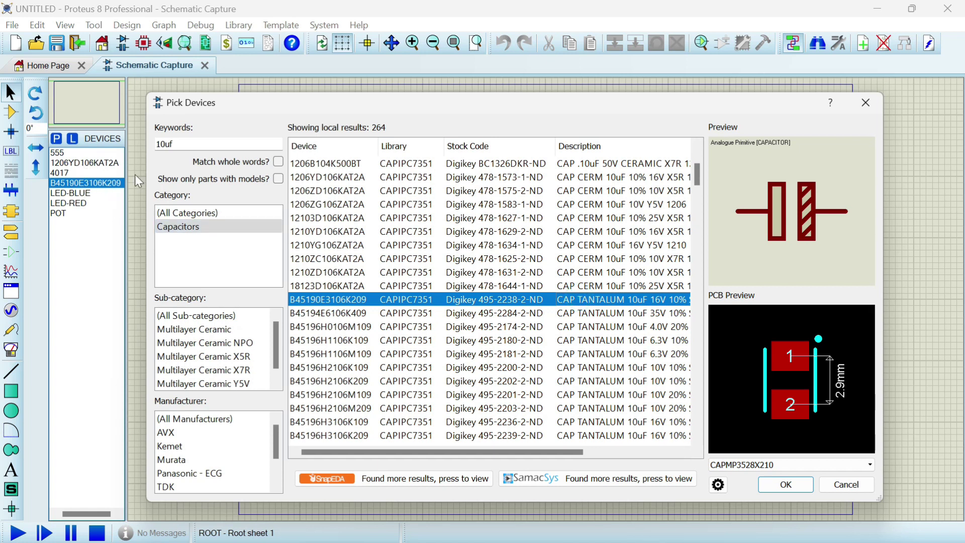
- Try the keyword 0.01uf, replace it with 10uf, and add the .10uF 16V ceramic capacitor 04022F104Z7B20D to the device list
left_click(174, 144)
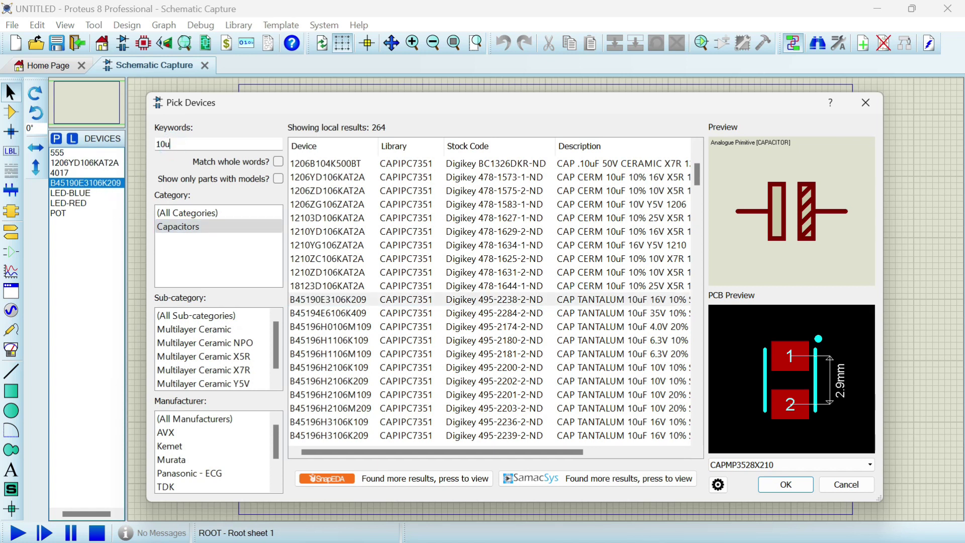
left_click(210, 267)
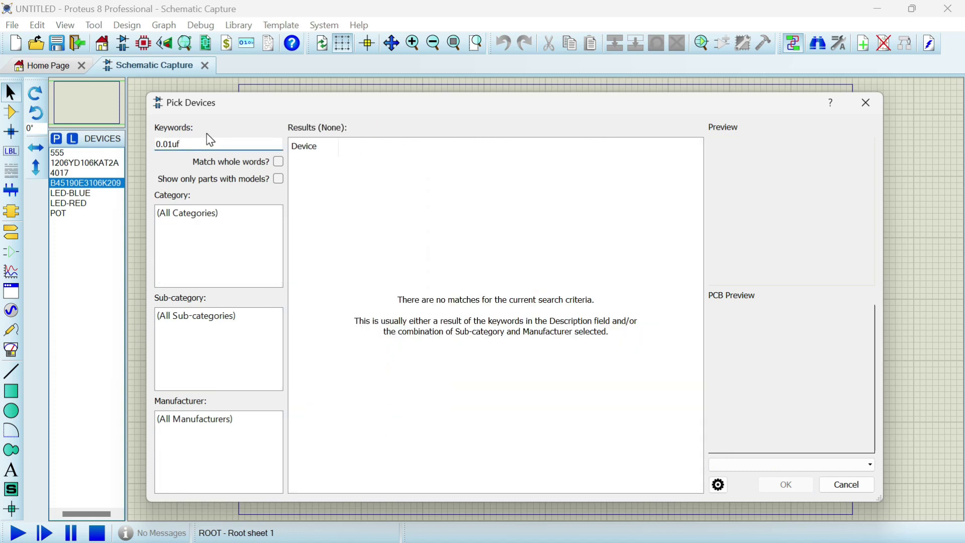
key("BackSpace")
key("BackSpace")
key("BackSpace")
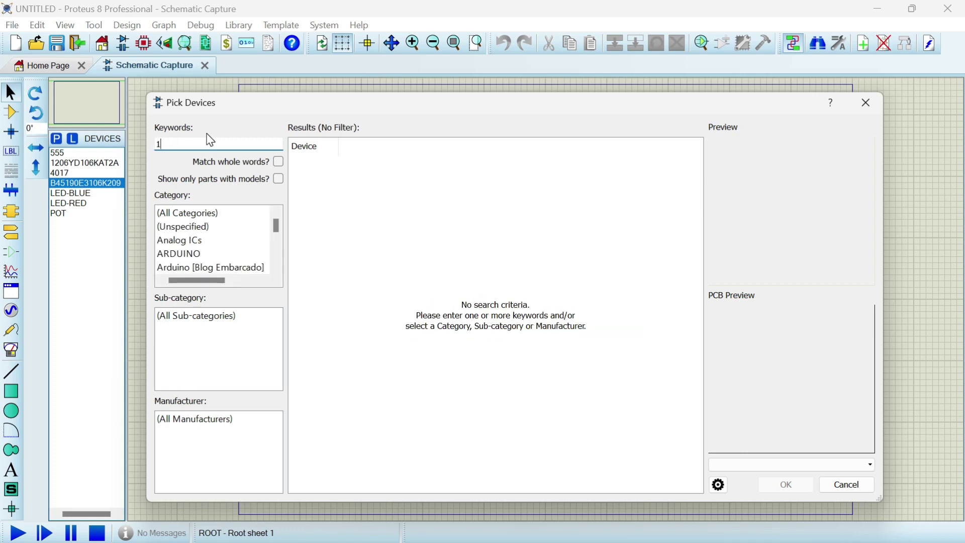
type("uf")
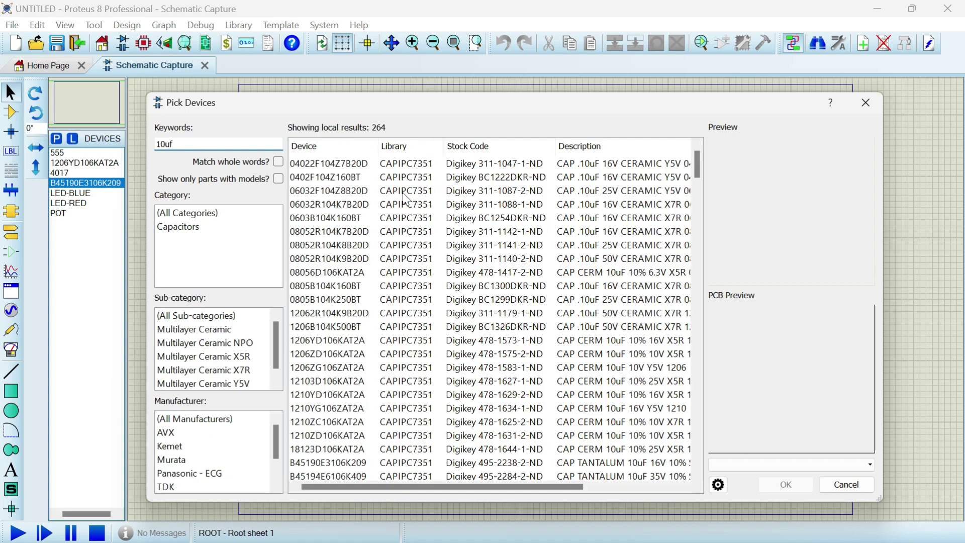
left_click(602, 166)
double_click(602, 165)
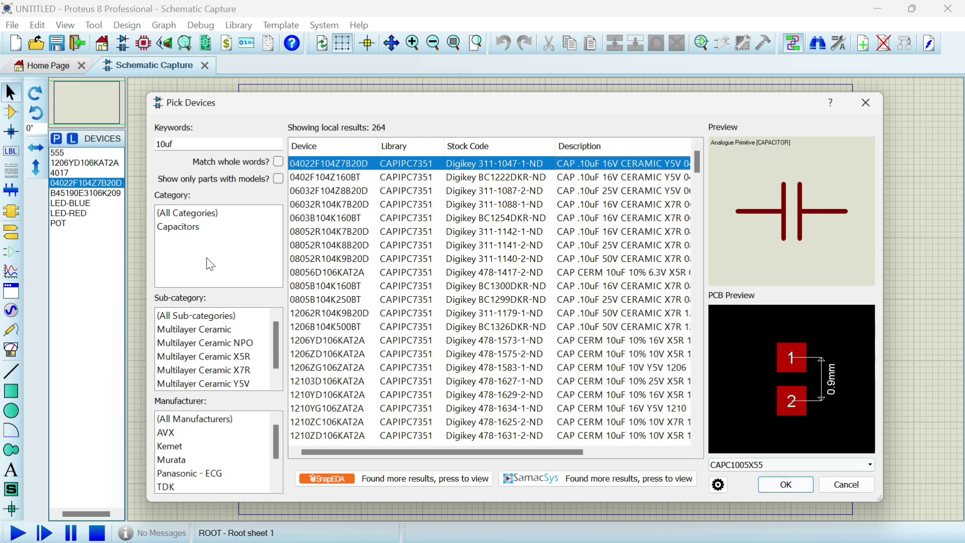
- Search the library for "220 ohm" and add the 1/16W resistor 9C04021A2200FLHF3 to the device list
left_click(186, 146)
type("220")
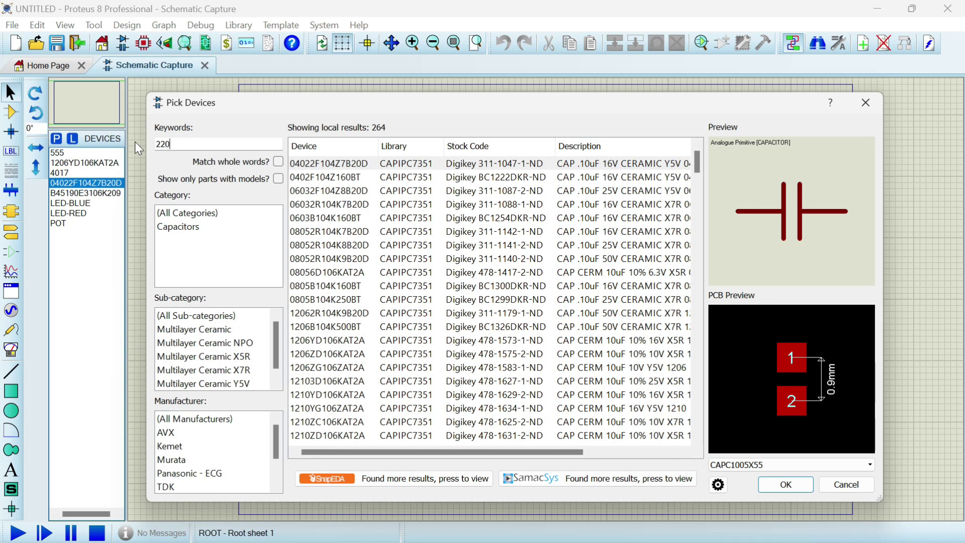
type(" ohm")
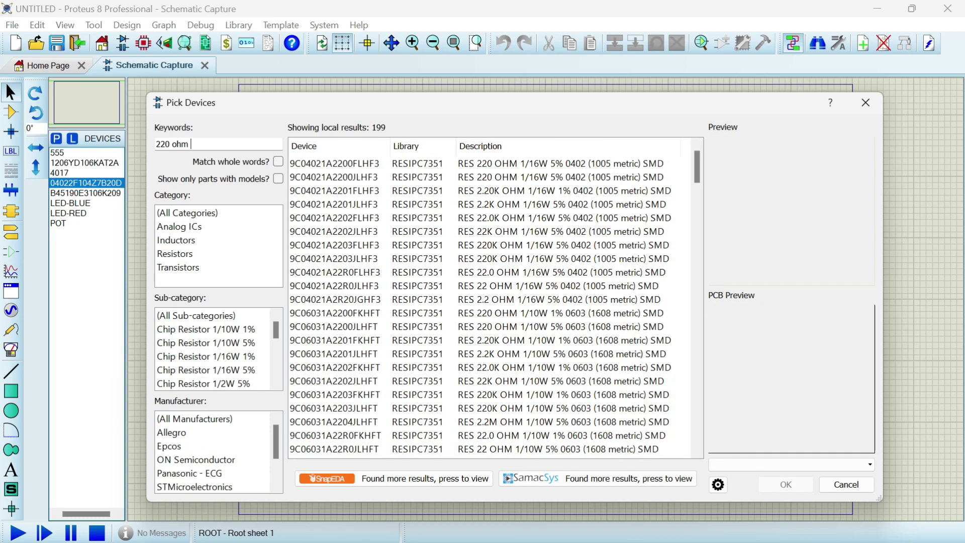
double_click(471, 165)
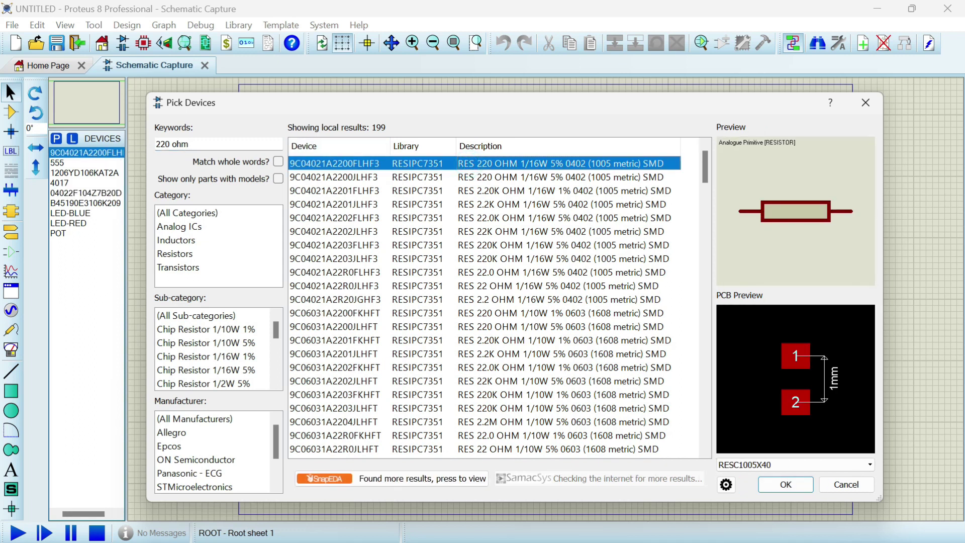
- Search for 10k, filter to Resistors with the 0.6W Metal Film sub-category, and add MINRES10K to the device list
triple_click(189, 144)
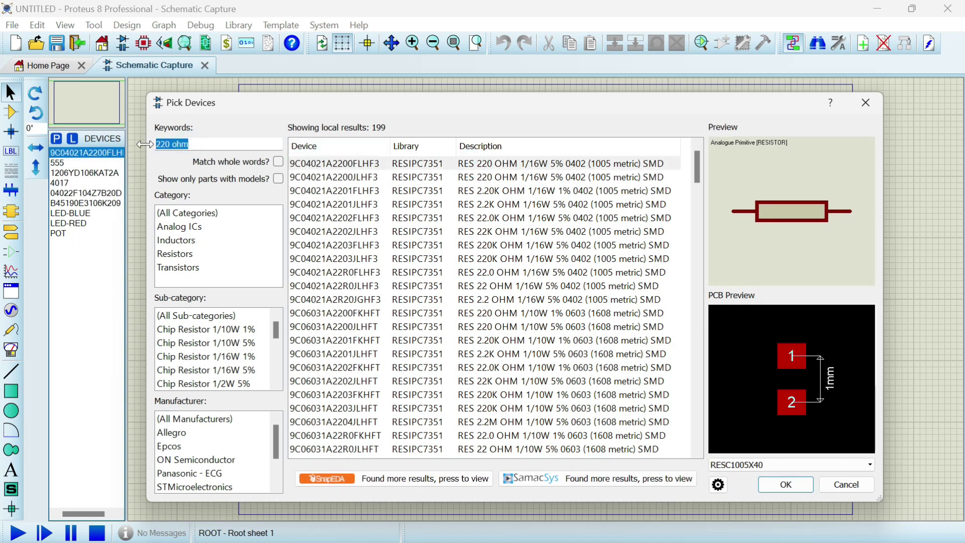
type("10")
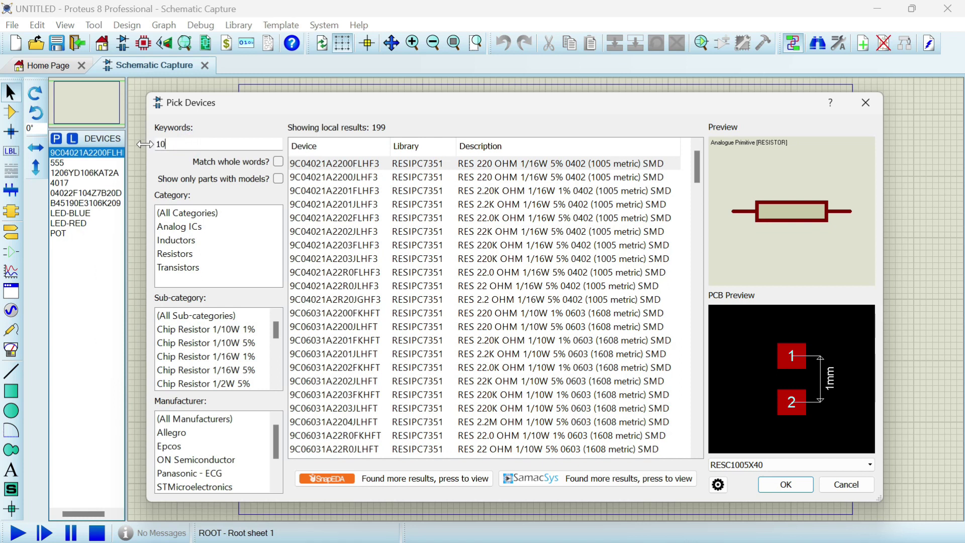
type(" k")
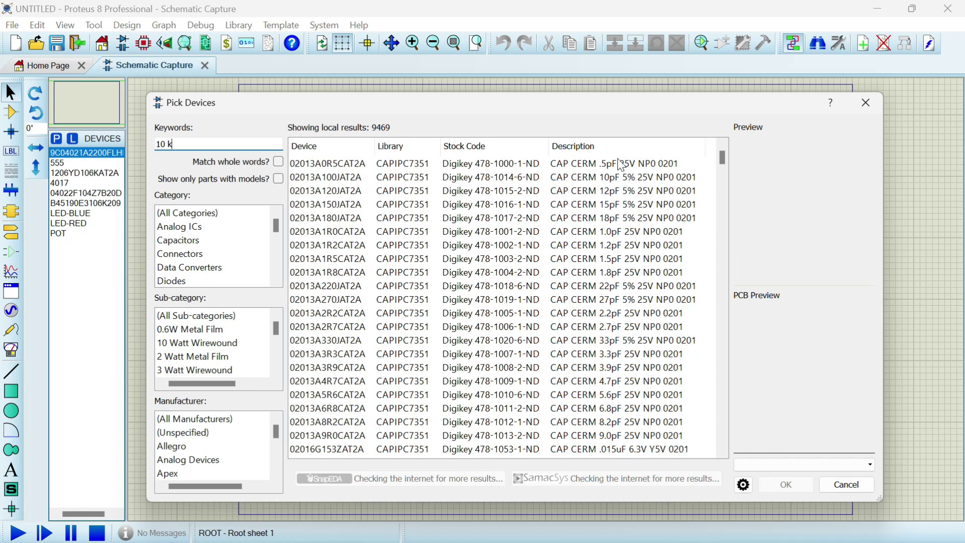
scroll(197, 262, "down", 4)
left_click(199, 281)
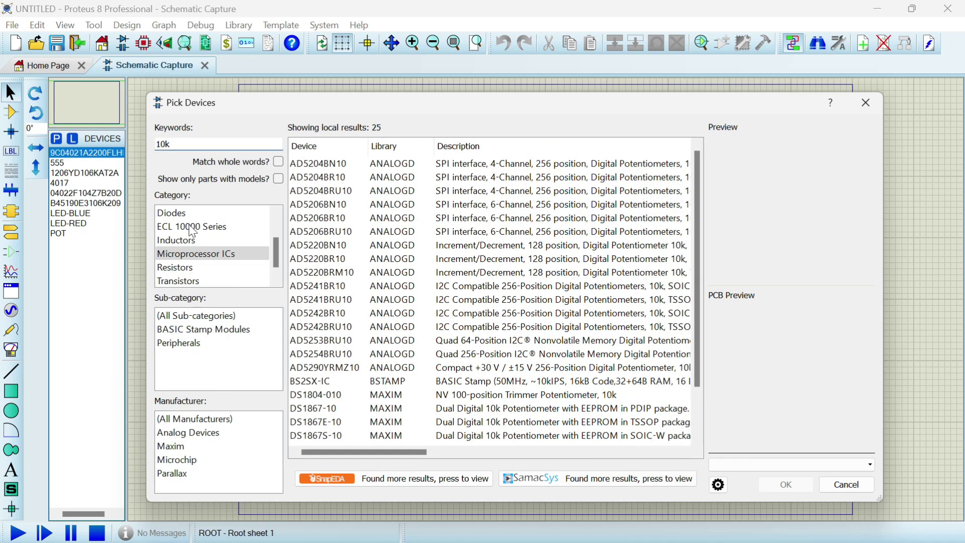
left_click(204, 267)
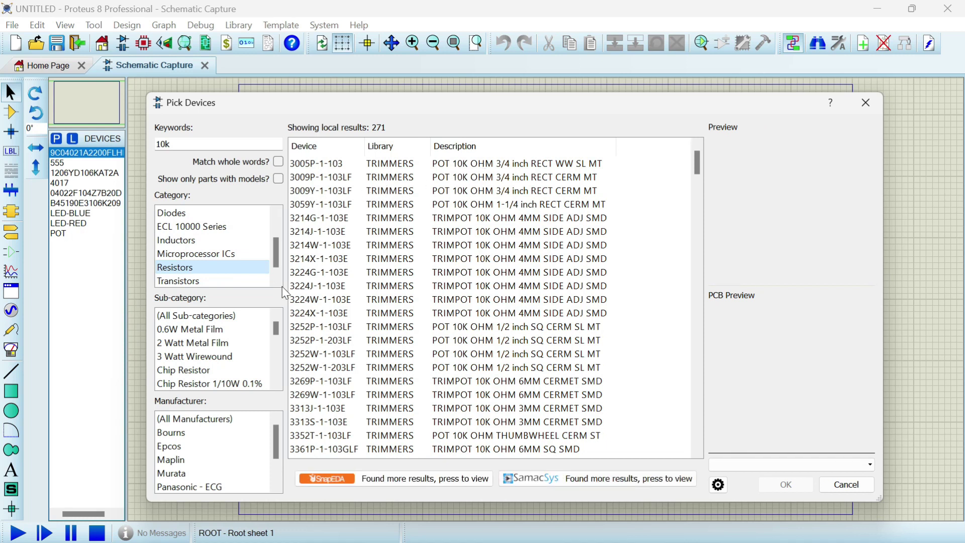
left_click(218, 331)
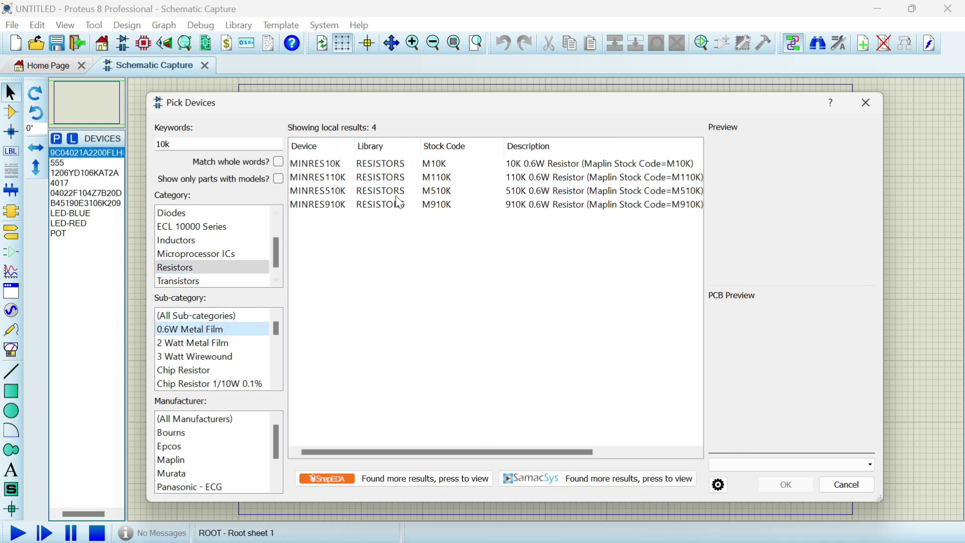
double_click(510, 164)
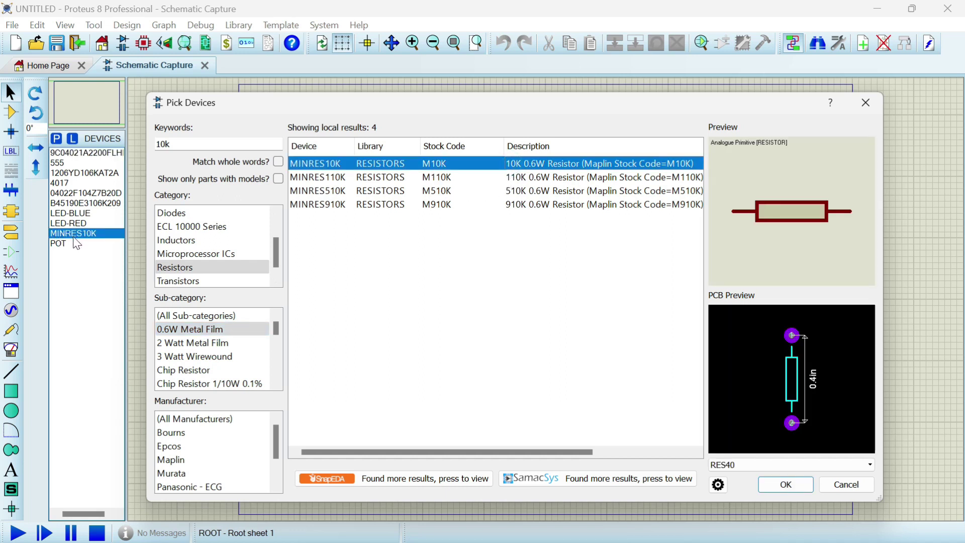
- Finish picking devices and place the 555 timer on the schematic sheet
left_click(770, 486)
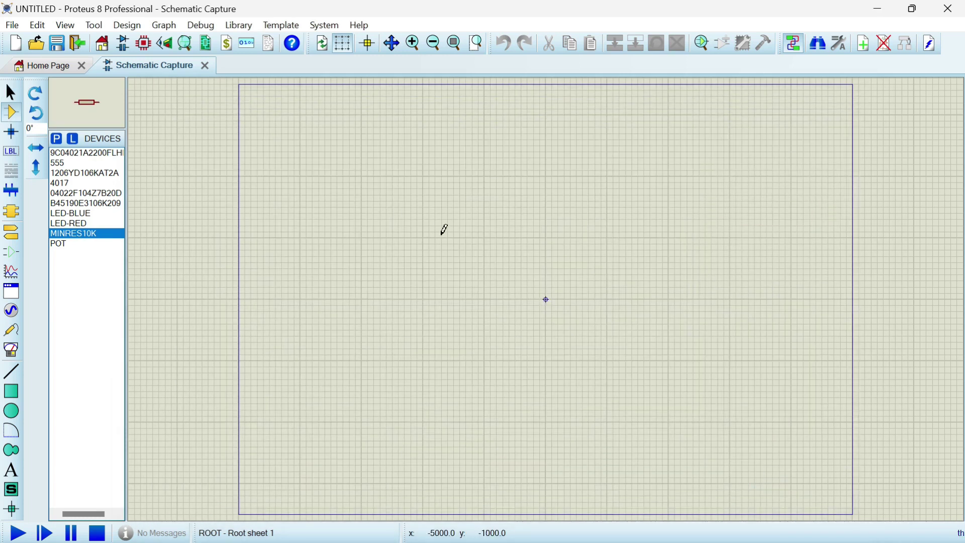
left_click(62, 162)
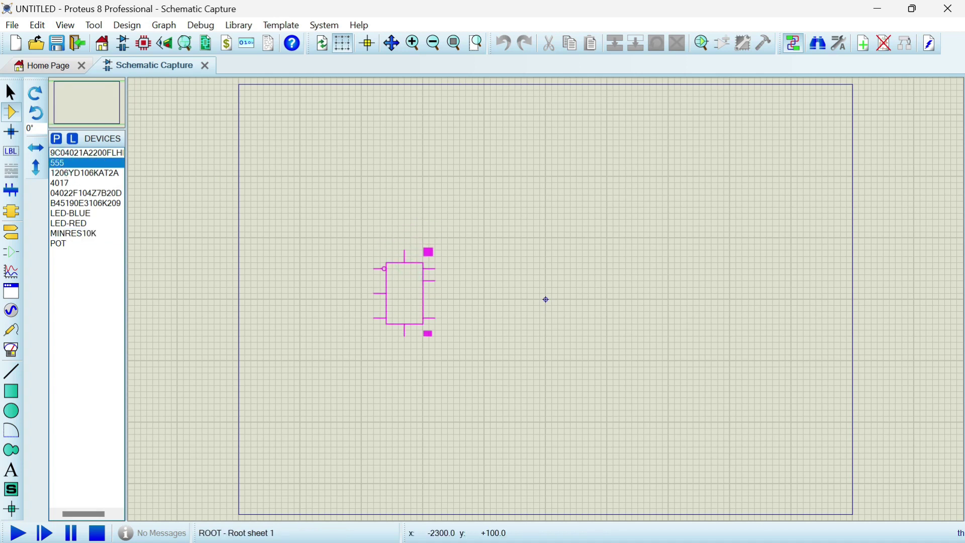
scroll(545, 299, "up", 2)
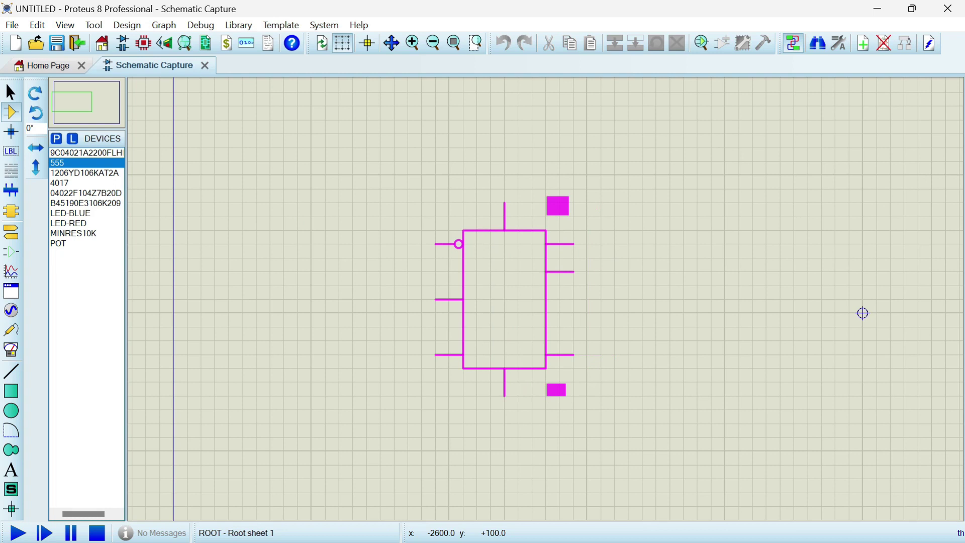
left_click(554, 286)
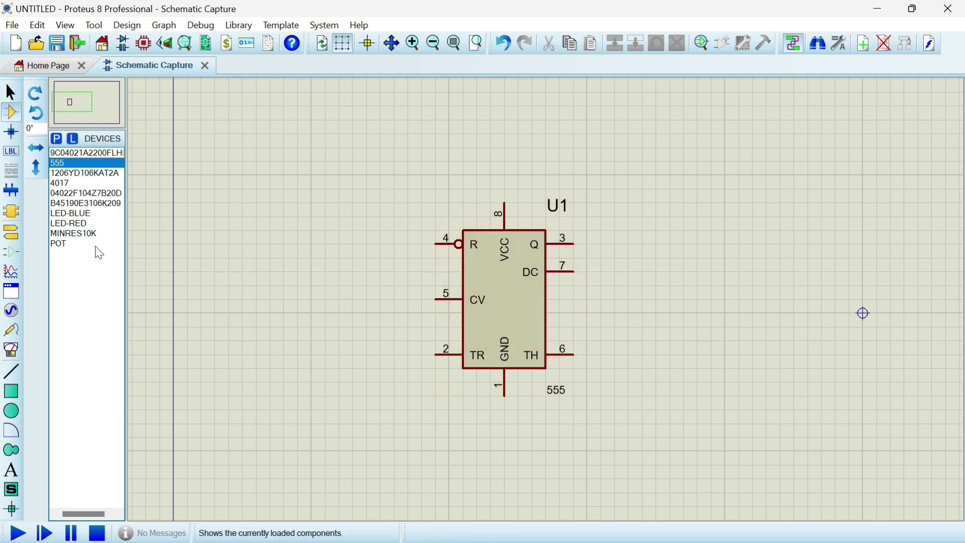
- Place a ground terminal below the 555 timer and wire it to the GND pin 1
left_click(15, 234)
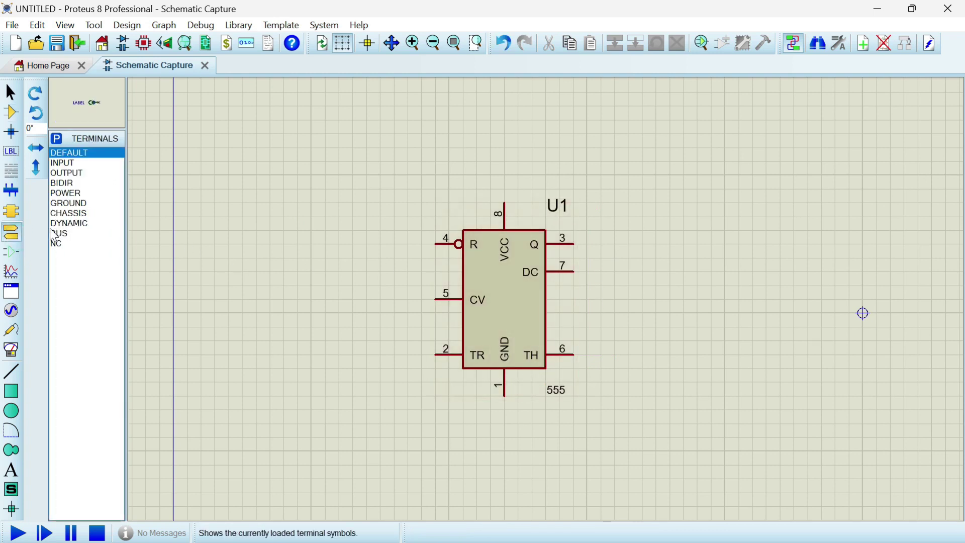
left_click(70, 204)
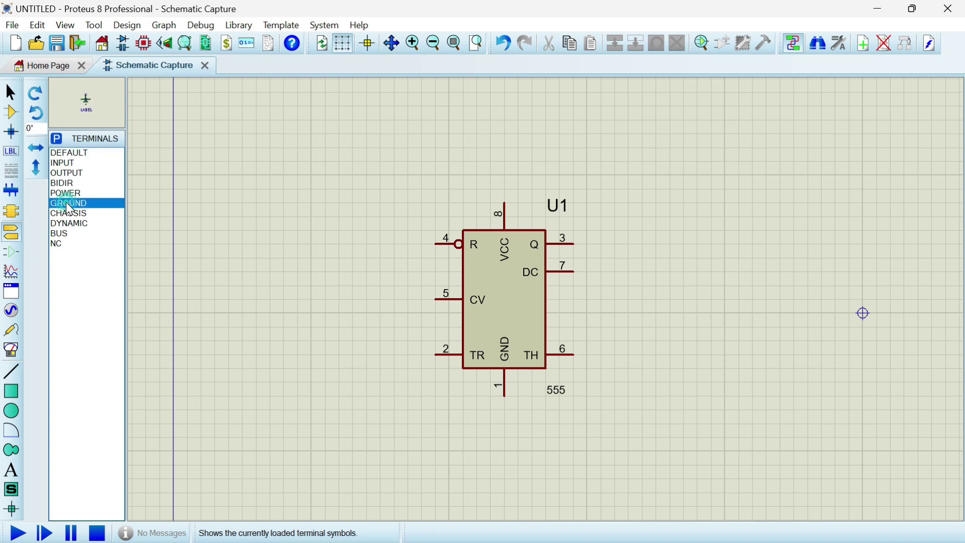
left_click(505, 450)
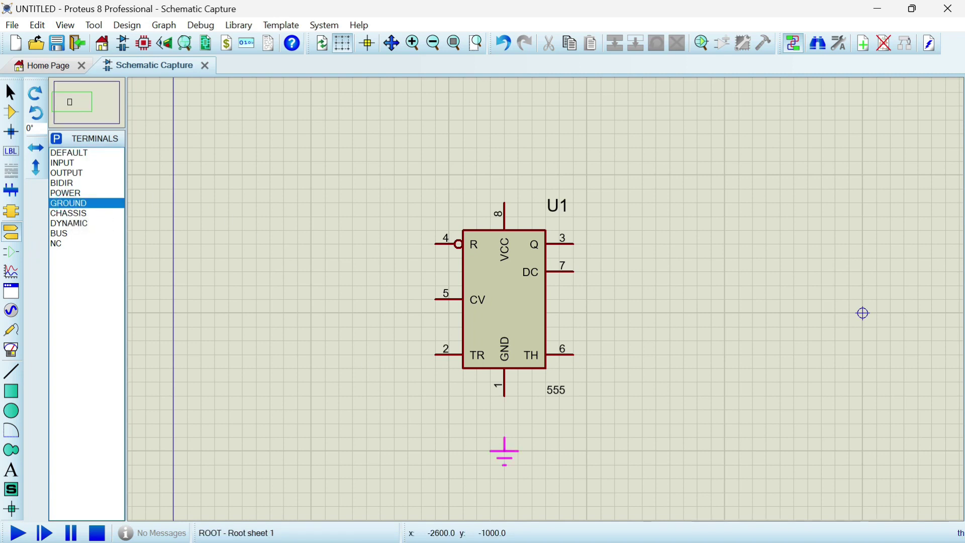
left_click(505, 433)
left_click(504, 395)
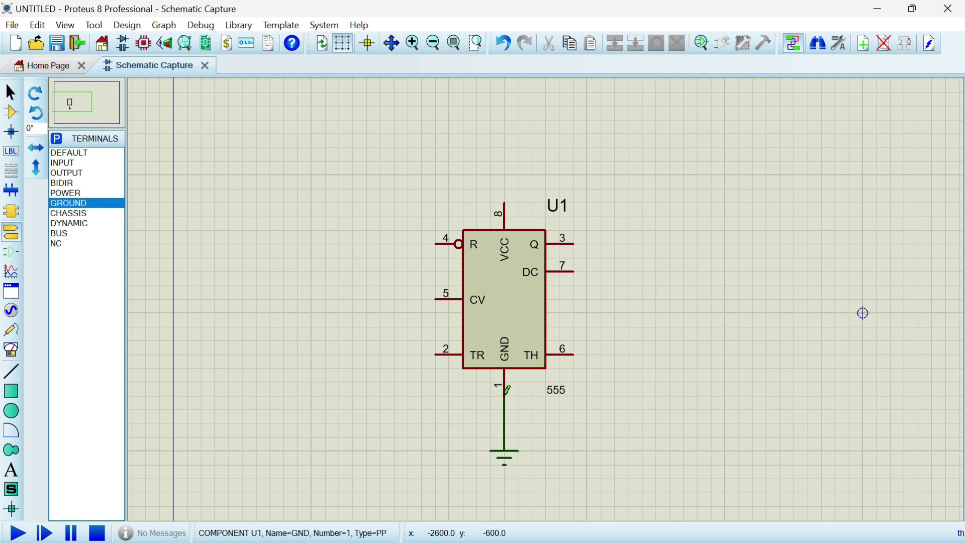
- Wire the 555's TR pin 2 to its TH pin 6, routing the wire beneath the chip
left_click(435, 354)
left_click(421, 355)
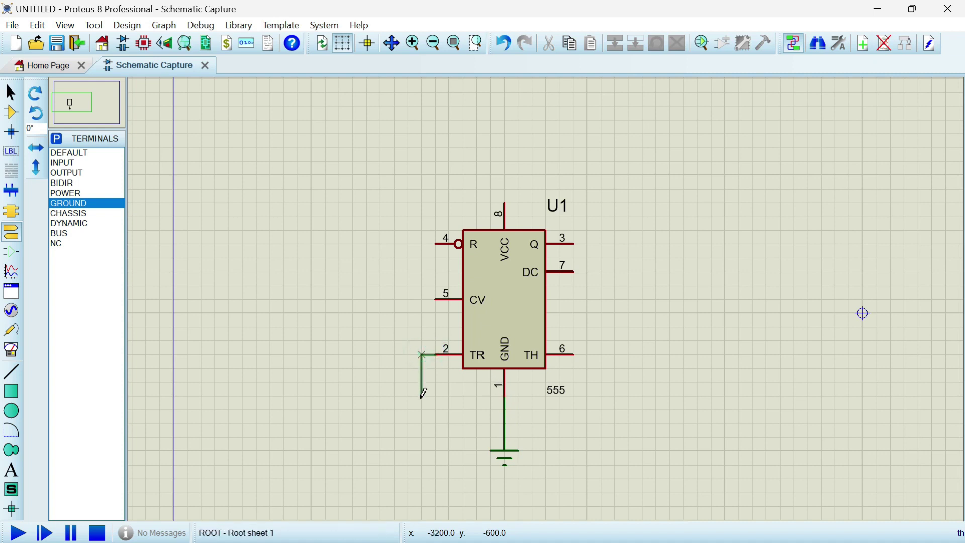
left_click(601, 409)
left_click(575, 355)
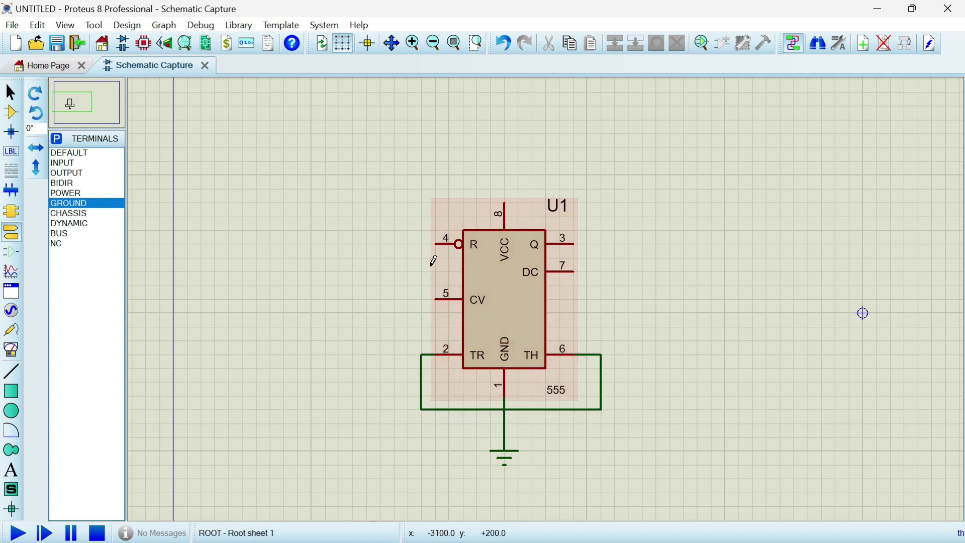
- Wire the 555's R pin 4 to its VCC pin 8 around the chip's upper-left corner
left_click(435, 244)
left_click(422, 245)
left_click(421, 203)
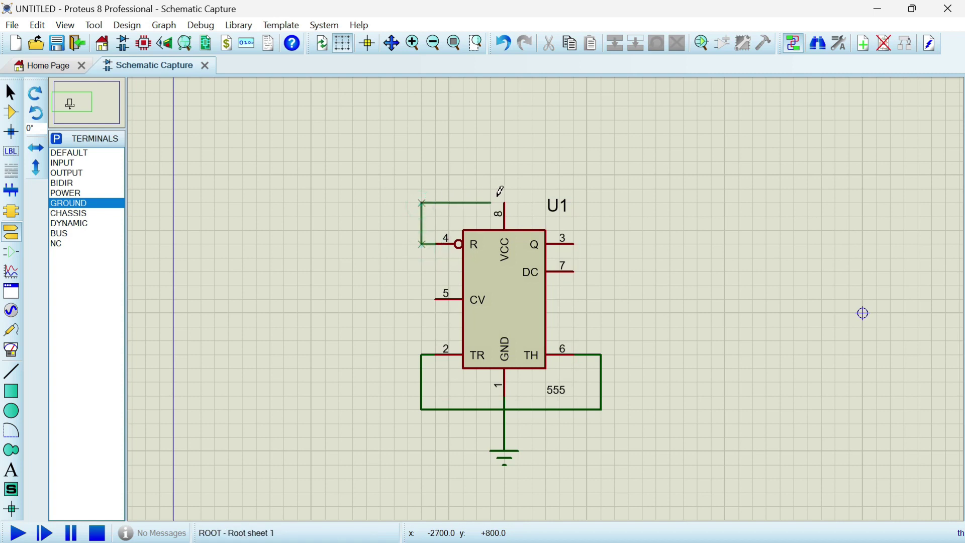
left_click(503, 203)
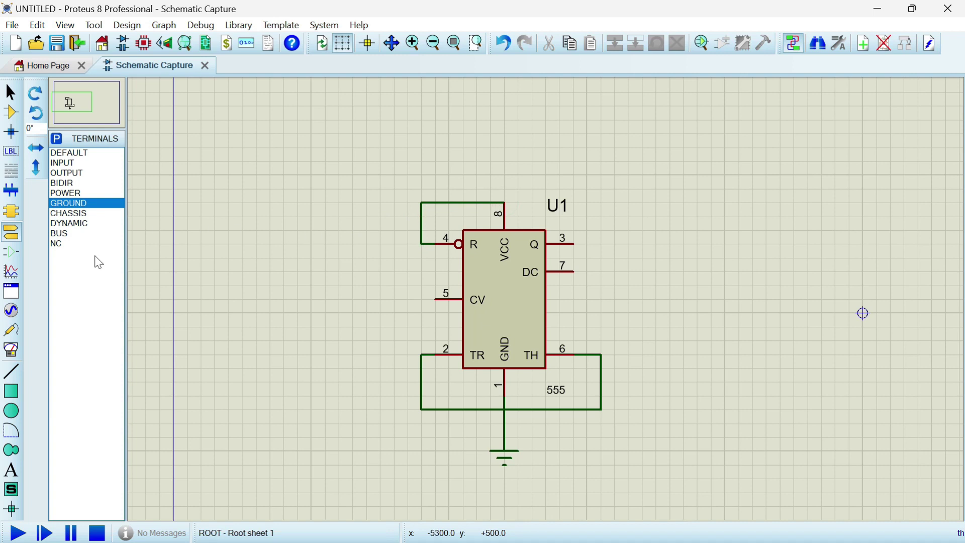
- Place a DC generator just above the corner of the reset-to-VCC wire and wire it to that corner
left_click(12, 314)
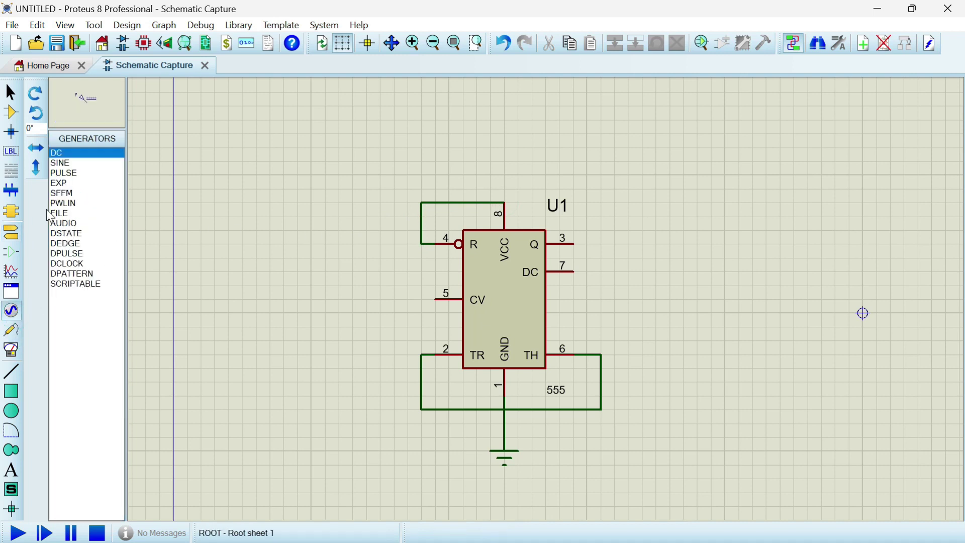
left_click(75, 153)
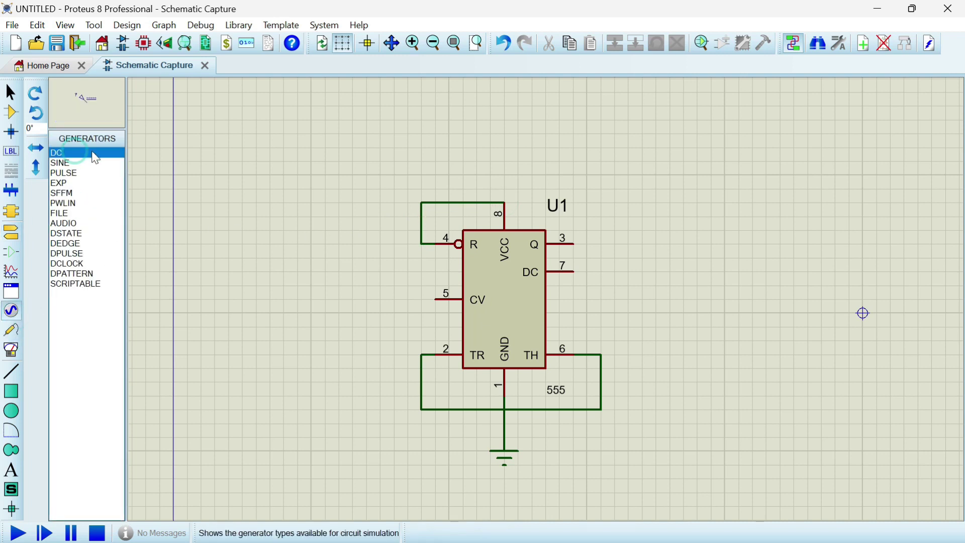
left_click(405, 188)
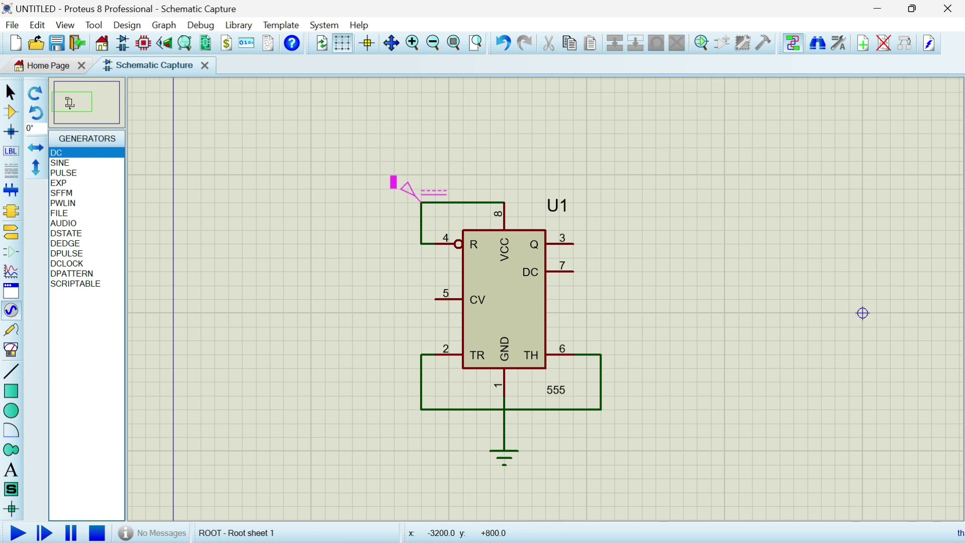
left_click(423, 202)
right_click(423, 197)
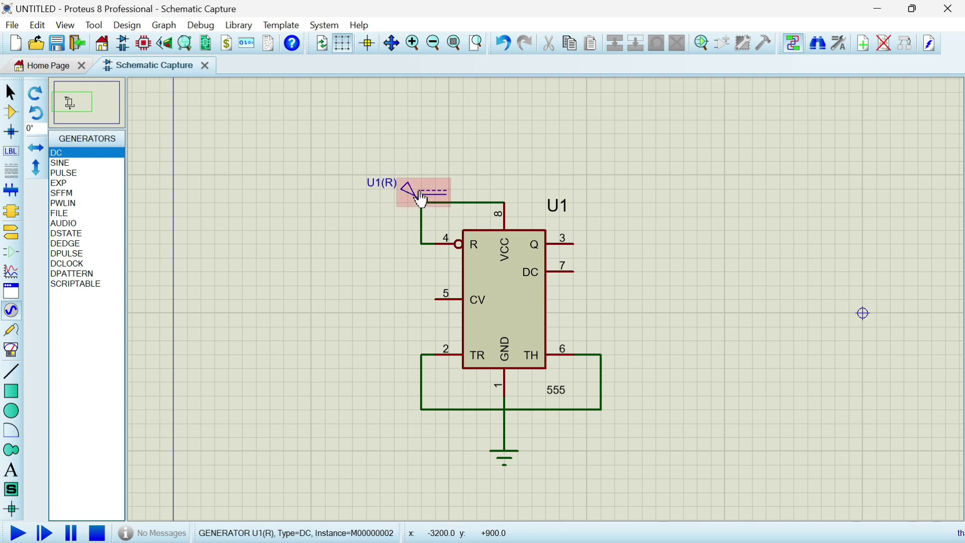
left_click(463, 225)
left_click(409, 182)
left_click(408, 185)
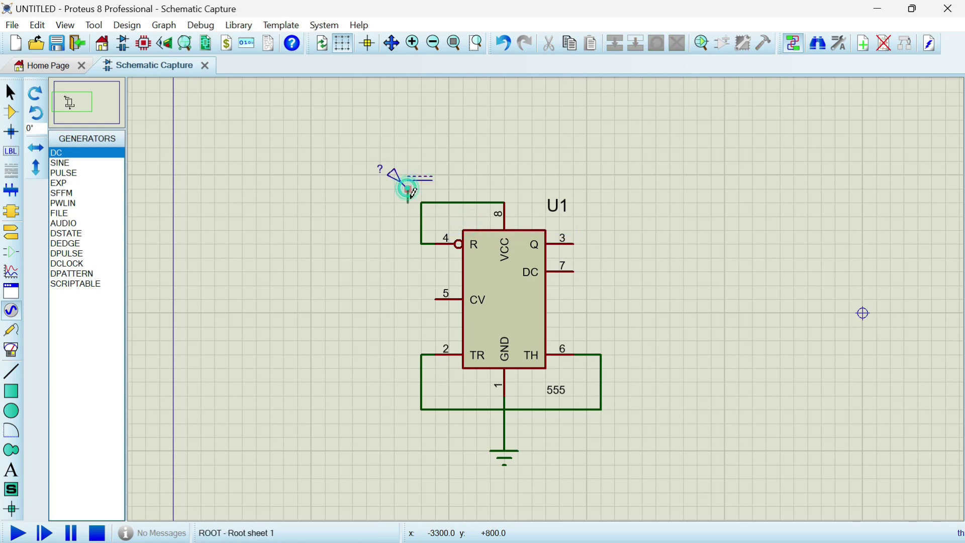
left_click(408, 188)
left_click(422, 202)
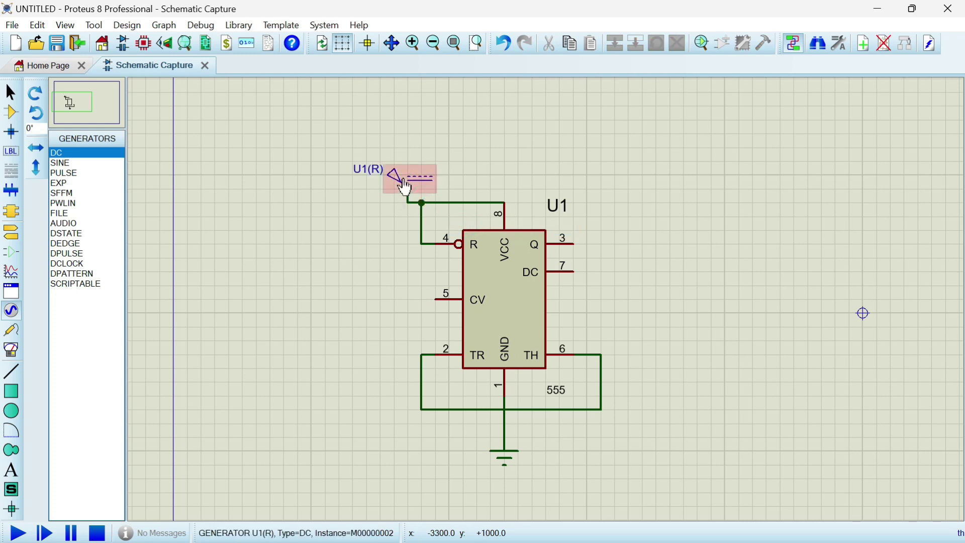
- Set the DC generator's voltage to 9 volts and name it +9v dc
right_click(410, 179)
left_click(440, 201)
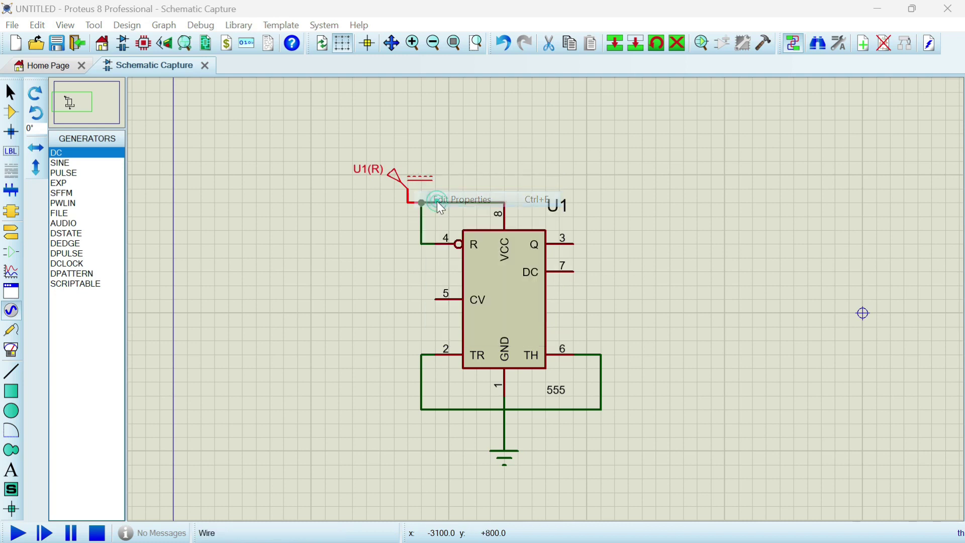
double_click(570, 108)
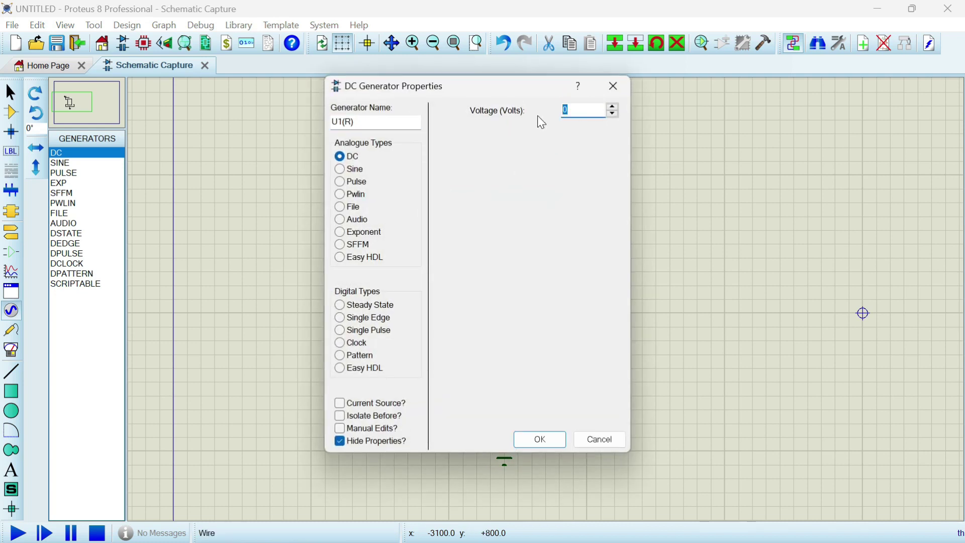
type("9")
left_click_drag(405, 122, 331, 122)
type("+")
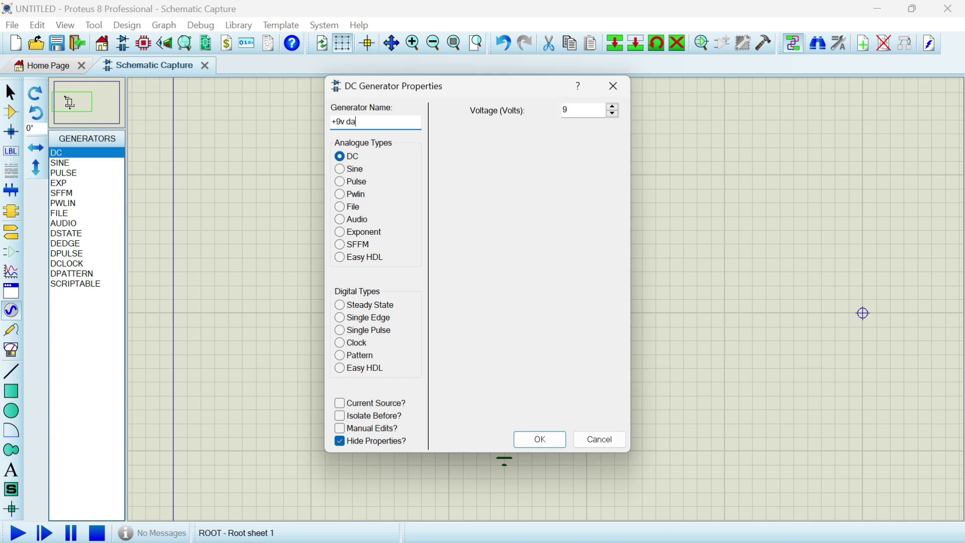
left_click_drag(369, 123, 329, 122)
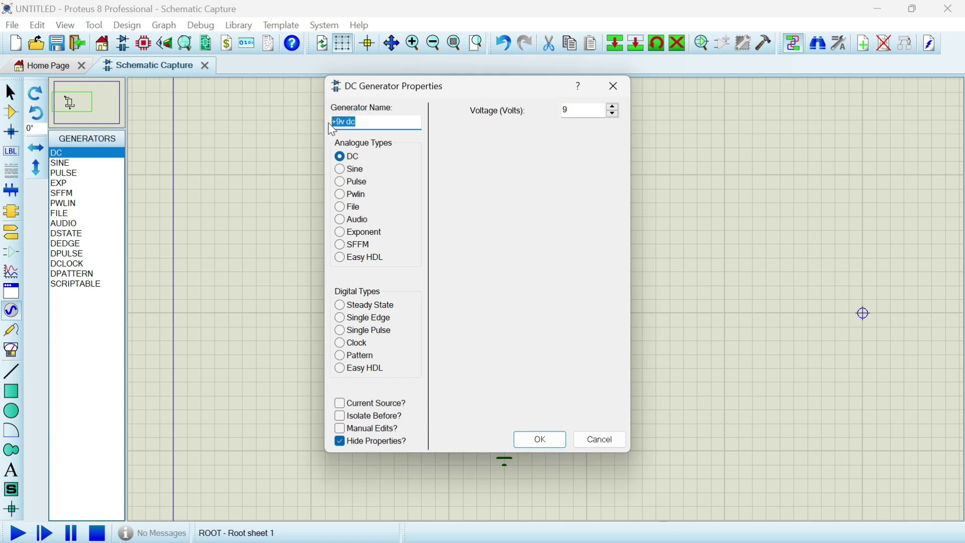
left_click(556, 439)
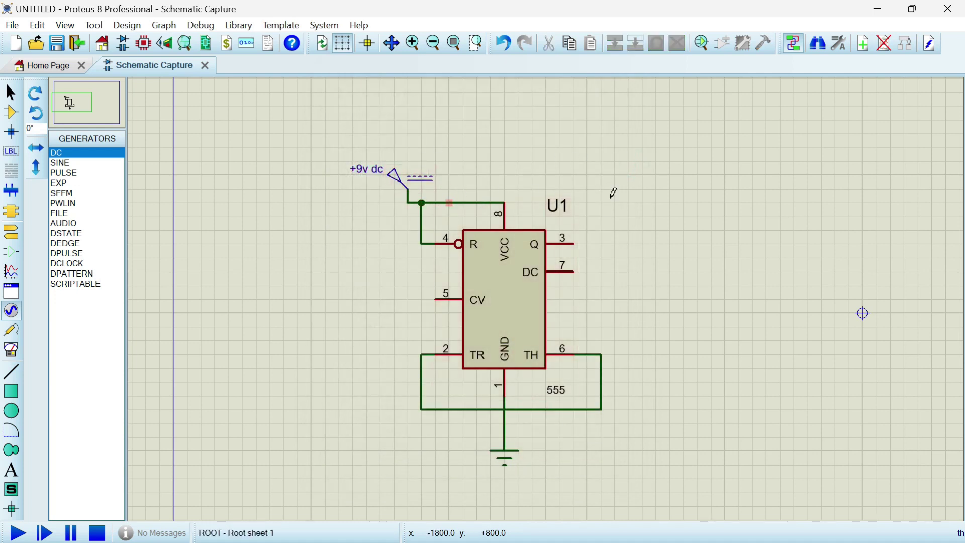
- Move the 555's U1 reference label to just below its R pin
left_click(563, 211)
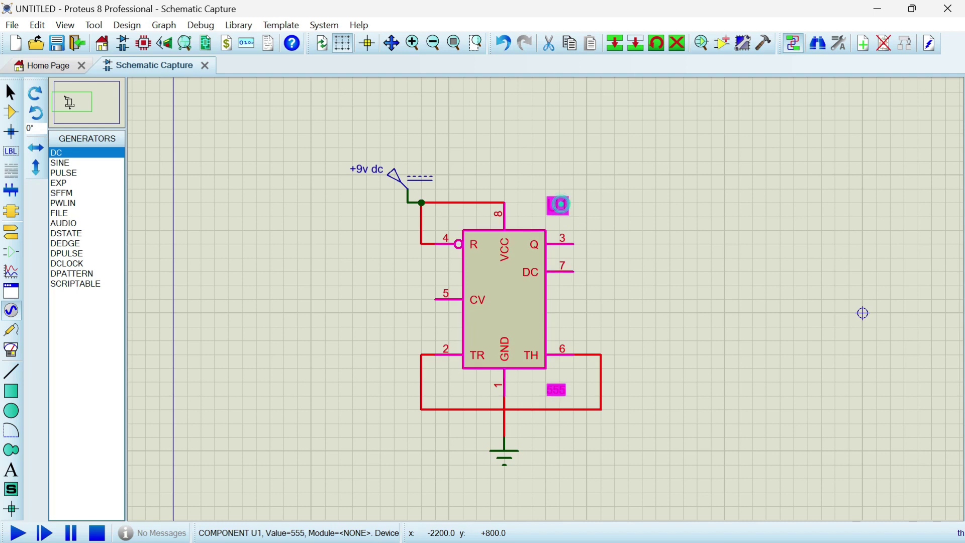
mouse_move(447, 247)
left_mouse_down()
mouse_move(436, 261)
mouse_move(447, 260)
left_mouse_up()
left_click(547, 168)
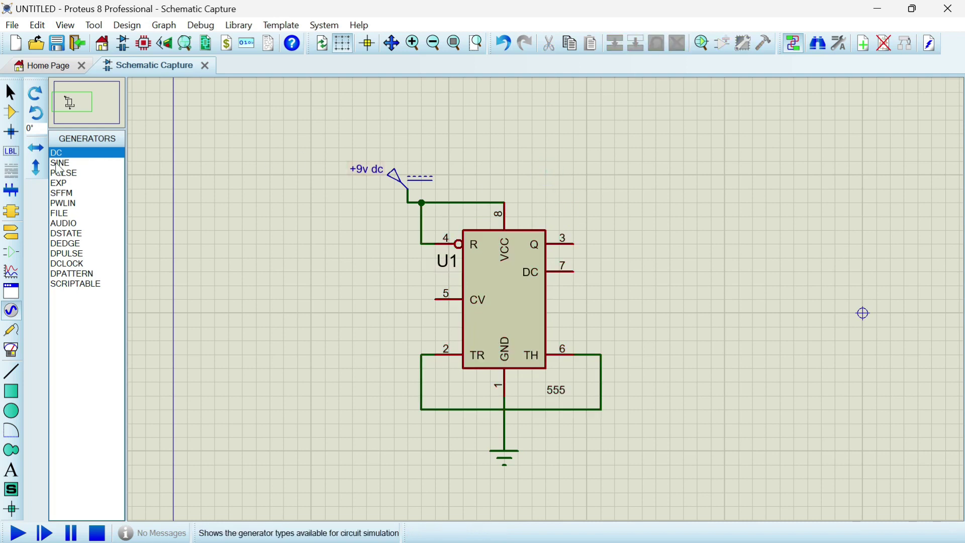
- Place a POT above the 555's Q pin and rotate it anti-clockwise
left_click(13, 117)
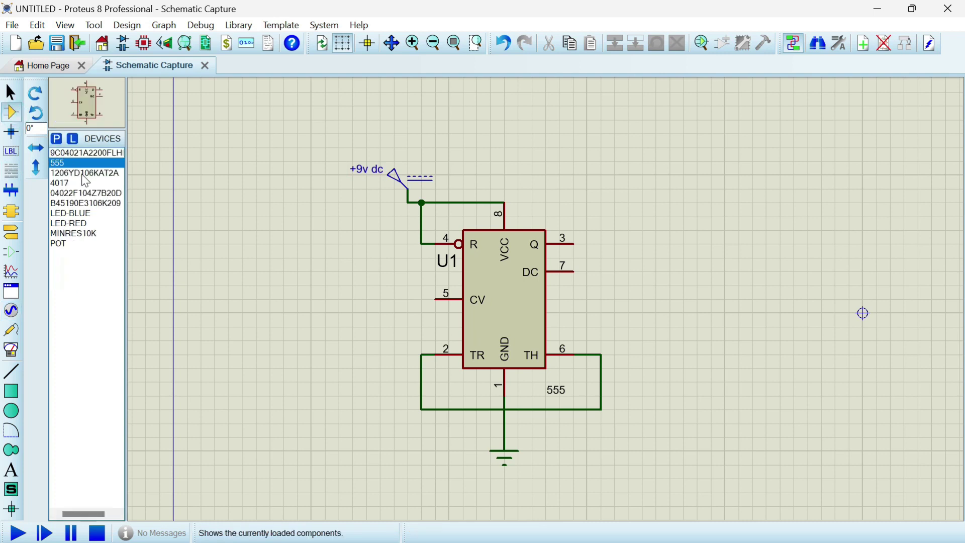
left_click(83, 243)
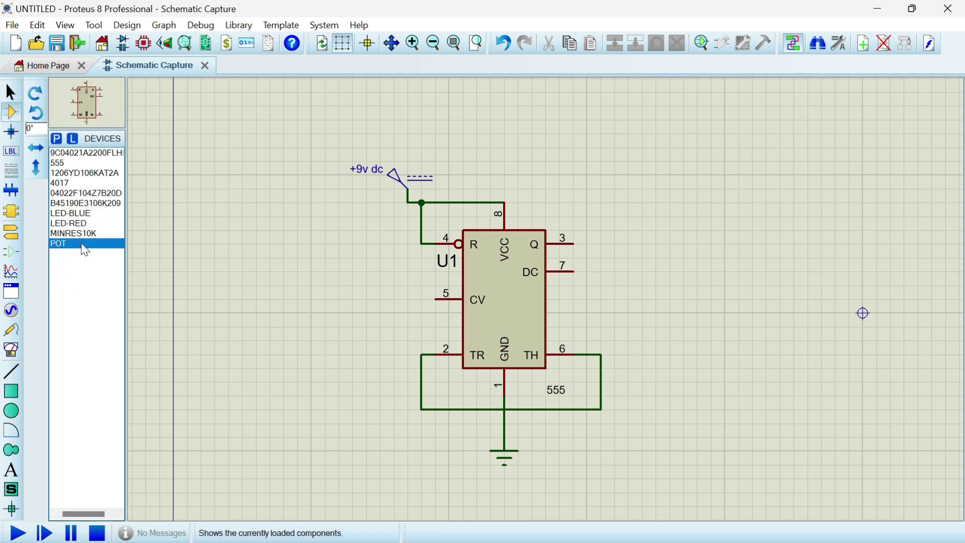
left_click(573, 198)
left_click(573, 199)
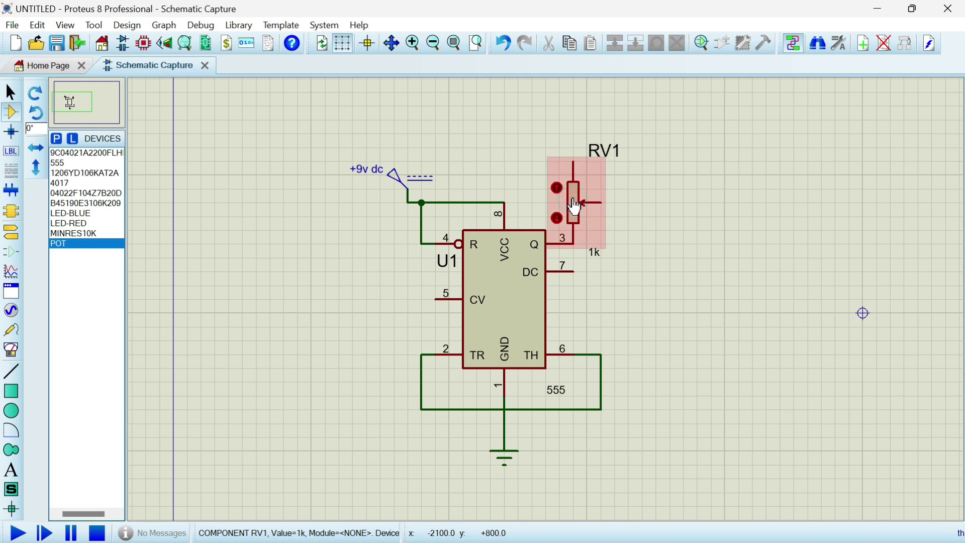
right_click(574, 204)
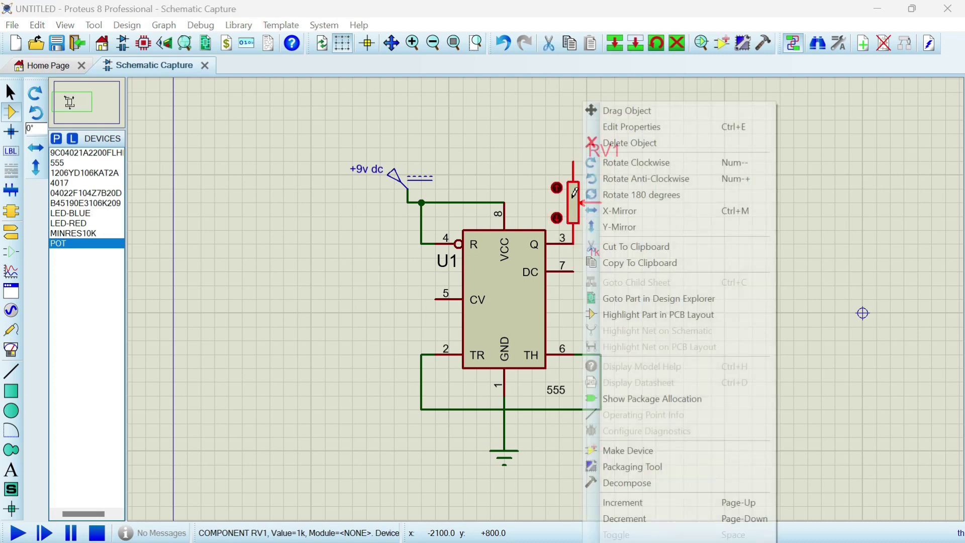
left_click(623, 179)
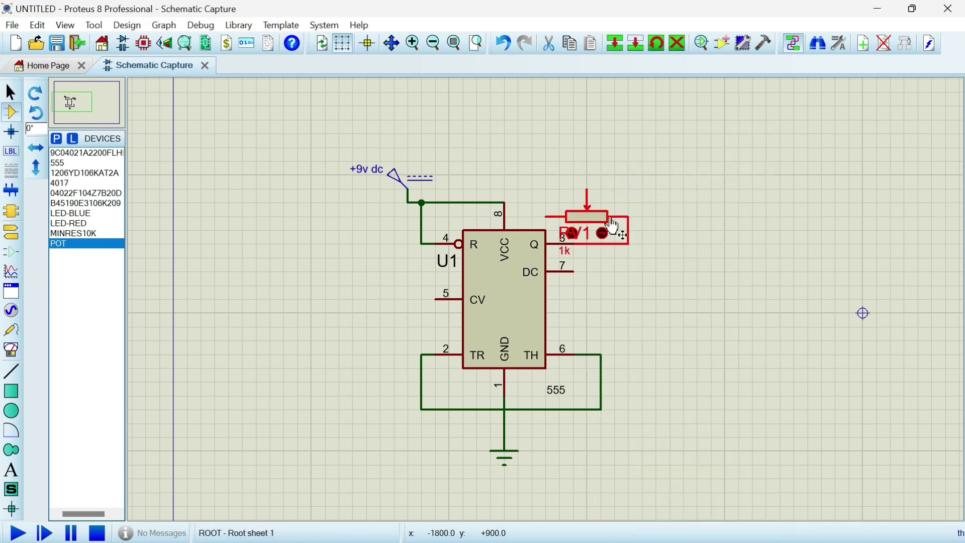
- Delete the wire between the potentiometer and the Q pin and move the potentiometer level with the VCC wire
right_click(624, 244)
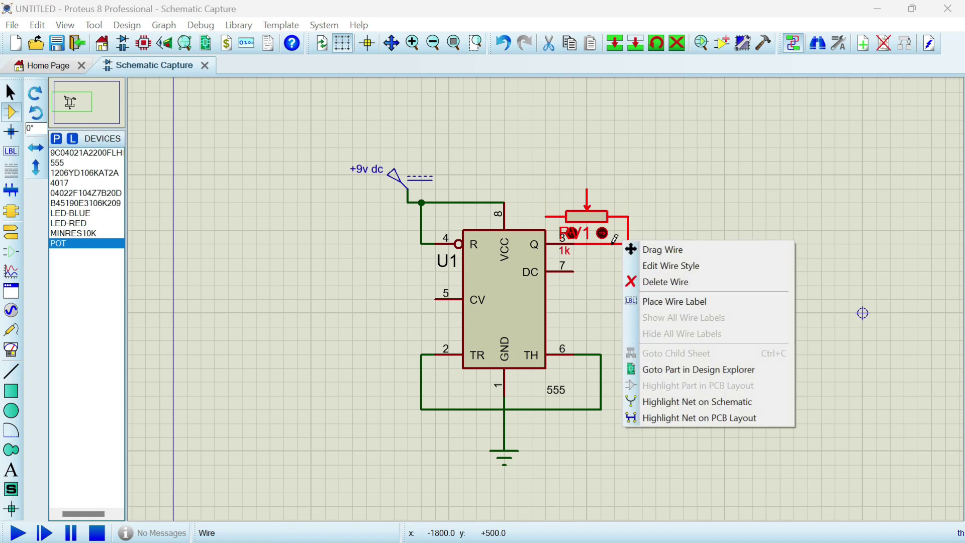
left_click(658, 282)
left_click_drag(613, 237, 594, 220)
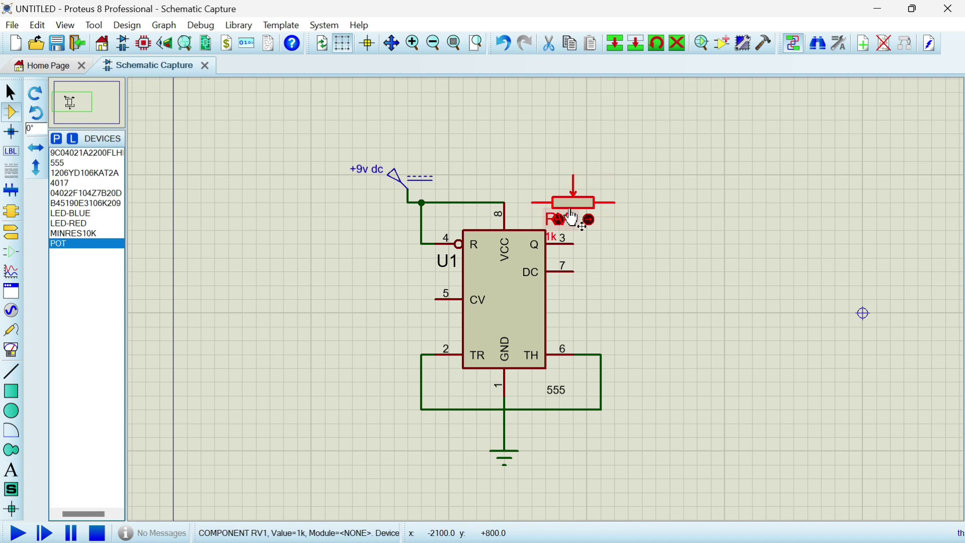
- Move the potentiometer's RV1 and 1k labels clear of its symbol and wire its left end to the 555's VCC pin
left_click_drag(572, 225, 558, 184)
left_click_drag(553, 237, 538, 223)
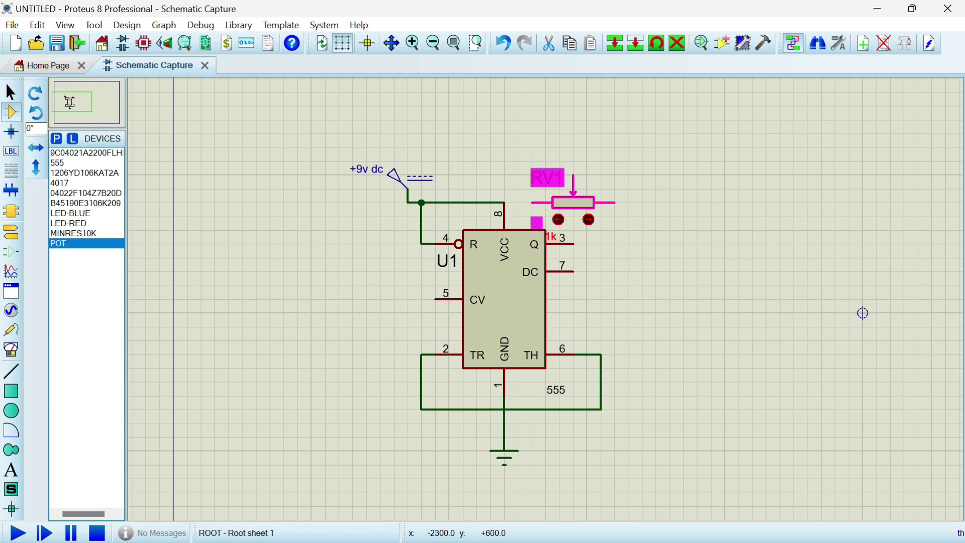
left_click(504, 202)
left_click(532, 200)
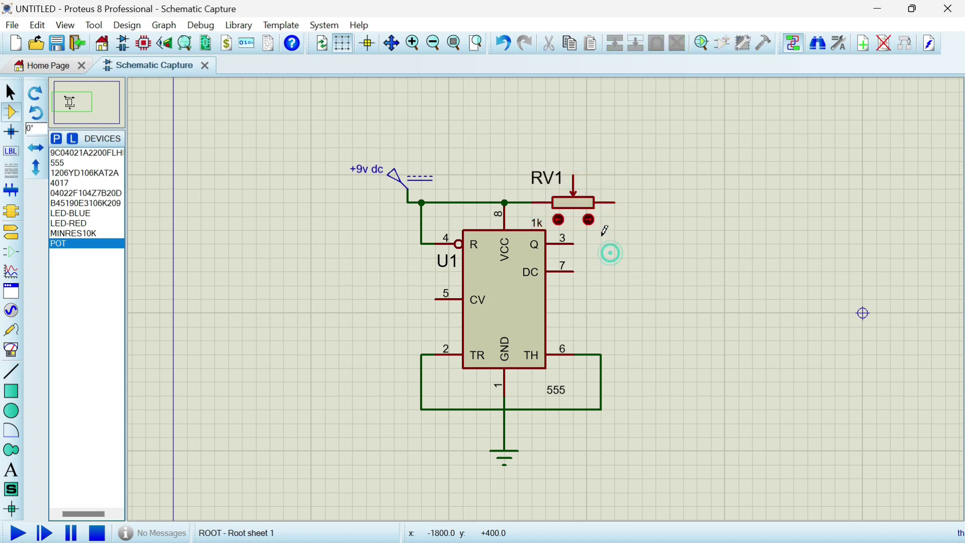
- Set the RV1 potentiometer's resistance to 100k
right_click(561, 200)
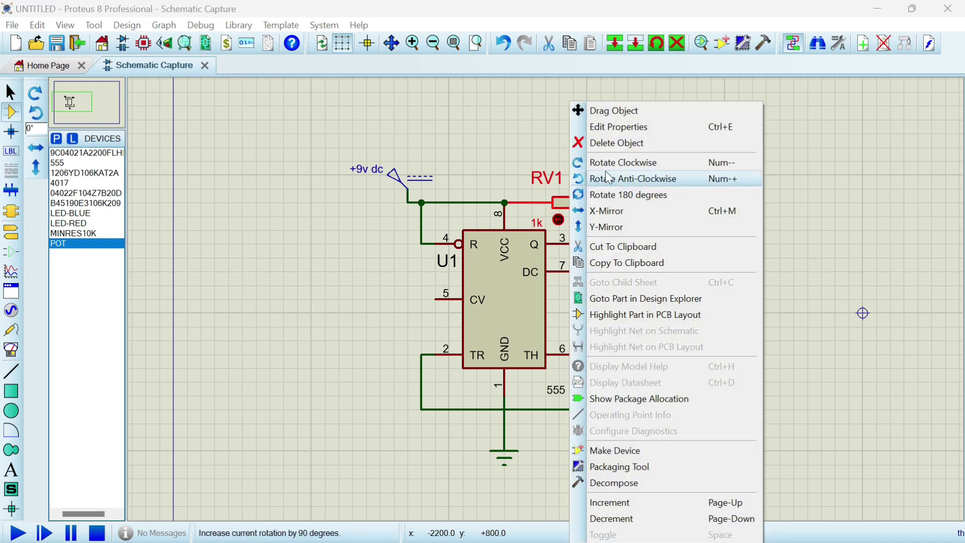
left_click(608, 127)
left_click(424, 180)
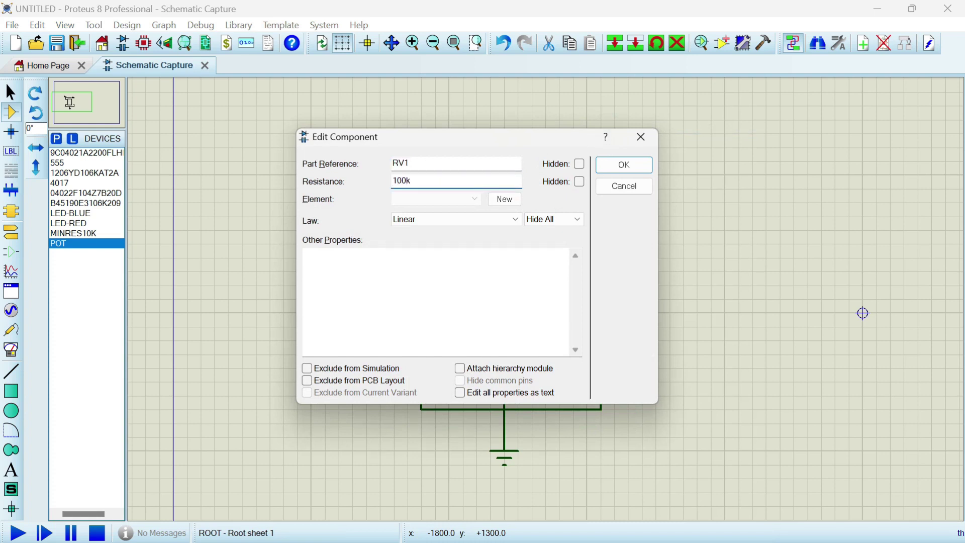
left_click(622, 165)
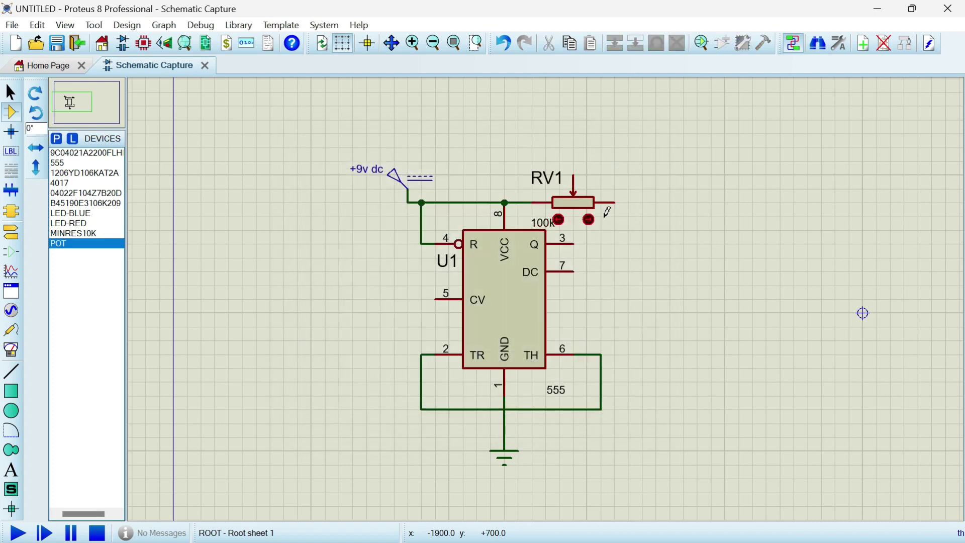
- Place a MINRES10K resistor to the right of the potentiometer, level with it, and wire it to the potentiometer's right end
left_click(79, 172)
left_click(86, 193)
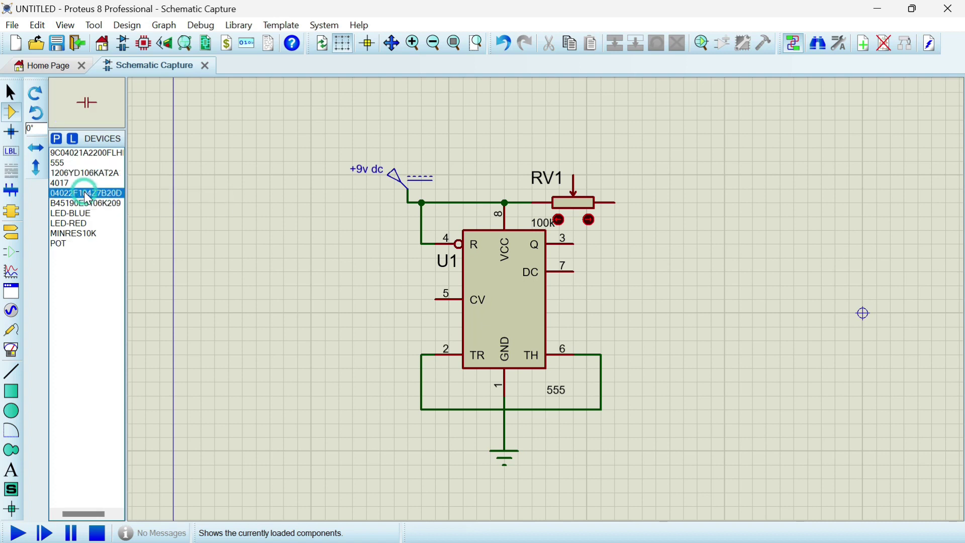
left_click(86, 204)
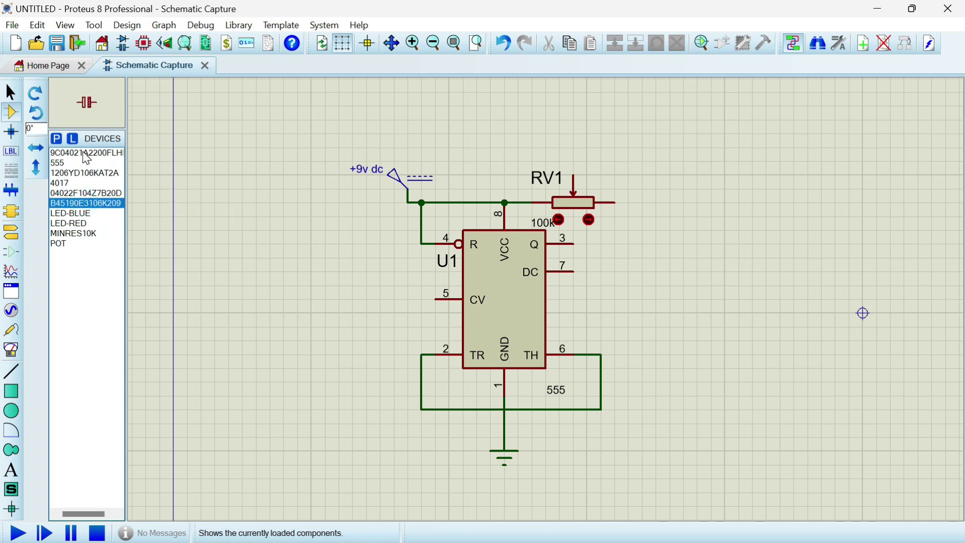
left_click(83, 153)
left_click(80, 233)
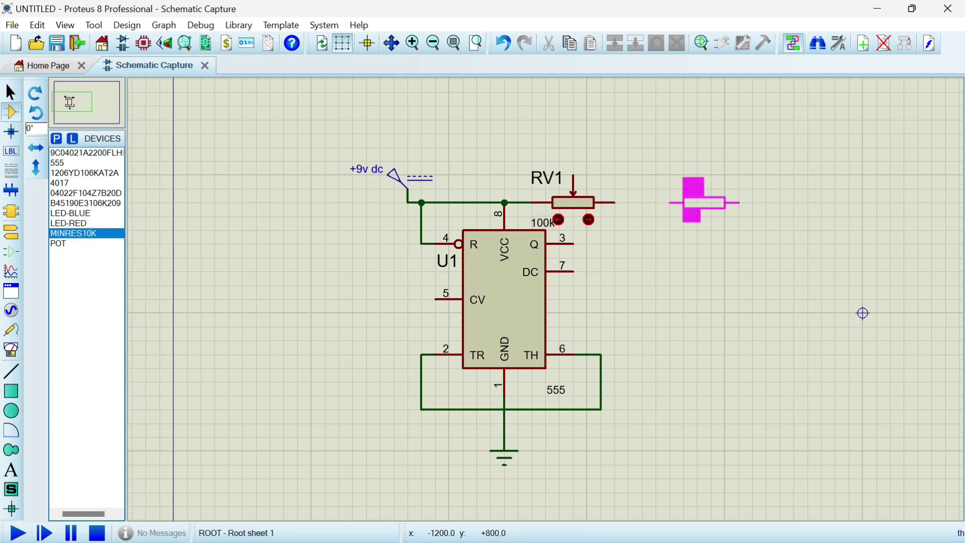
left_click(690, 202)
left_click(614, 203)
left_click(656, 201)
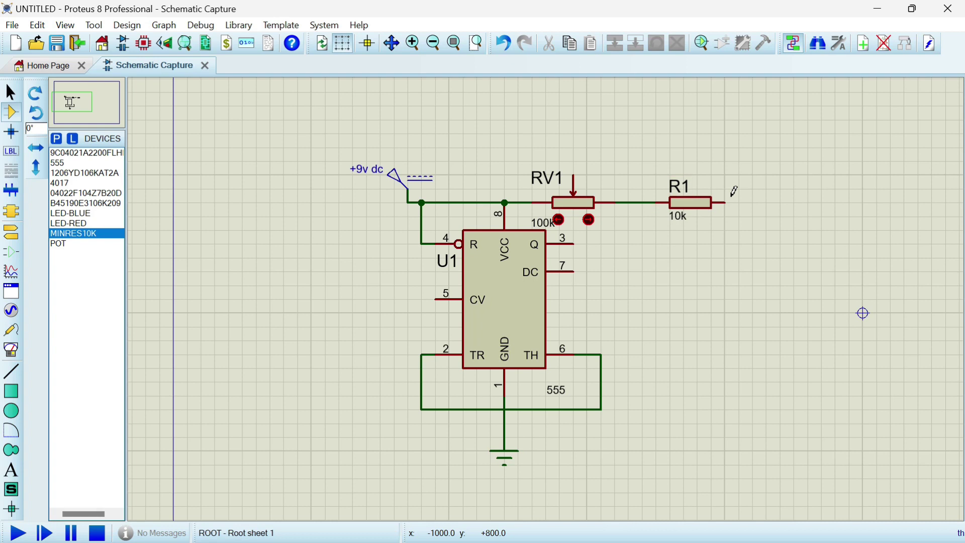
- Place the B45190E3106K209 capacitor below and right of the 10k resistor and rotate it clockwise to stand vertically
left_click(95, 202)
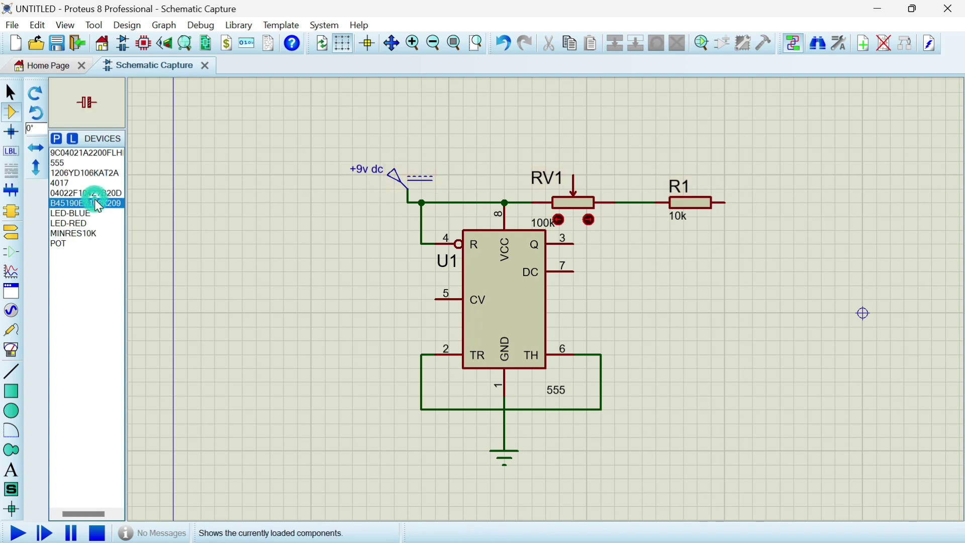
left_click(737, 291)
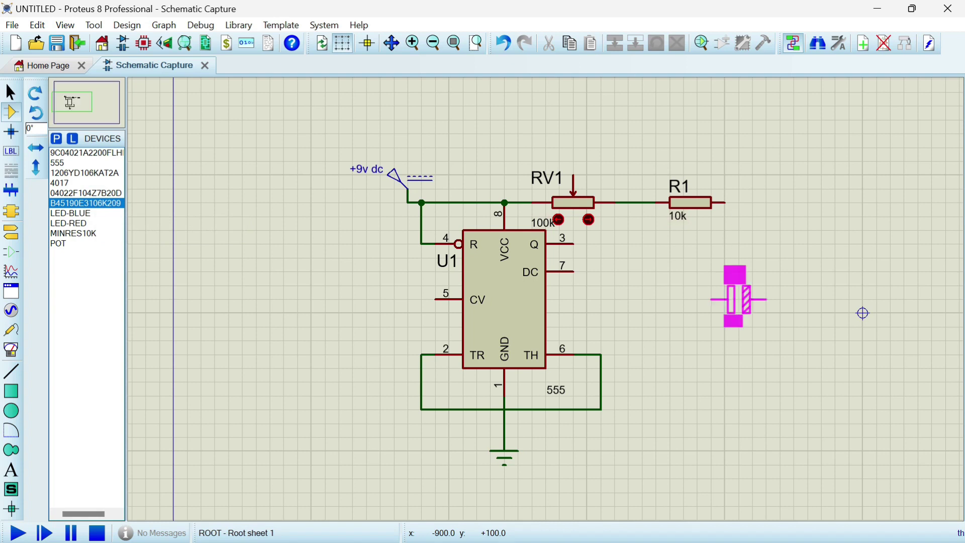
left_click(749, 311)
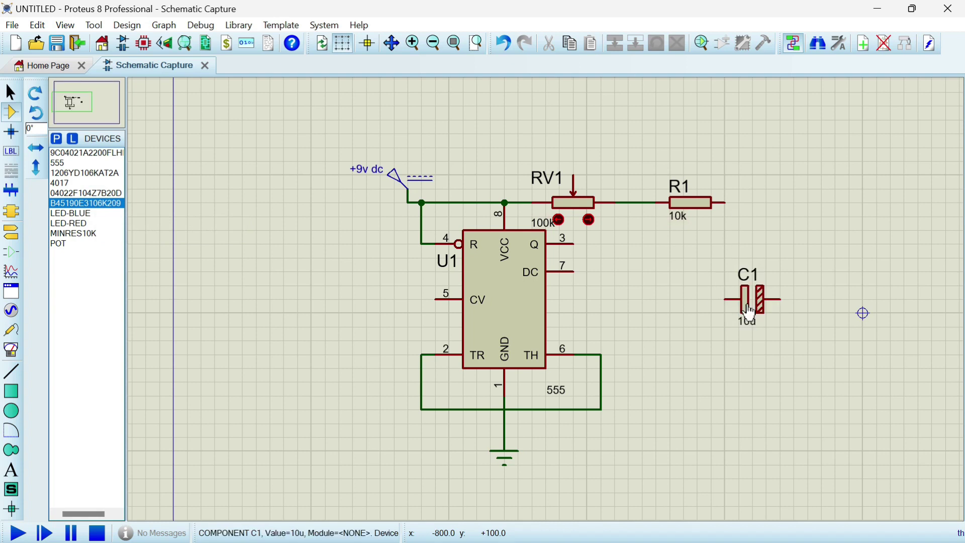
right_click(748, 312)
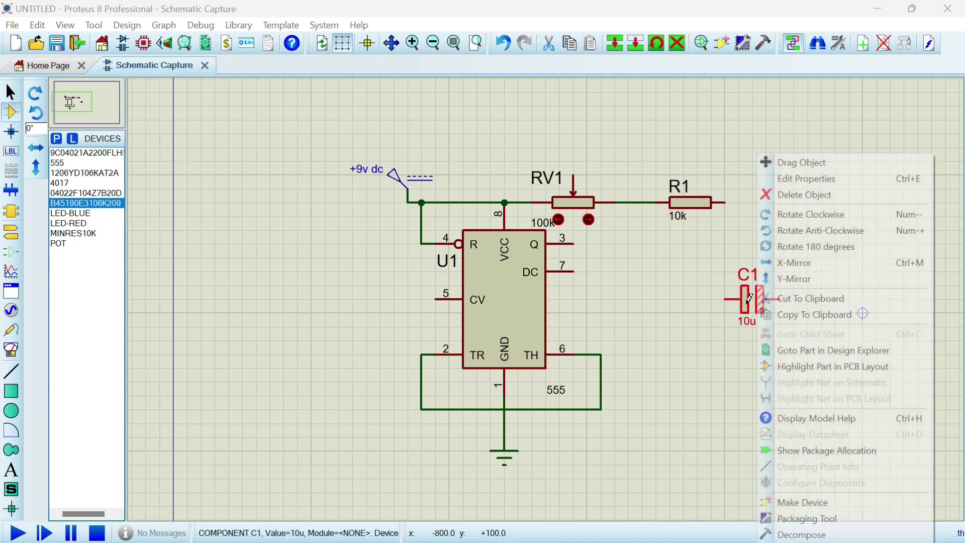
left_click(794, 214)
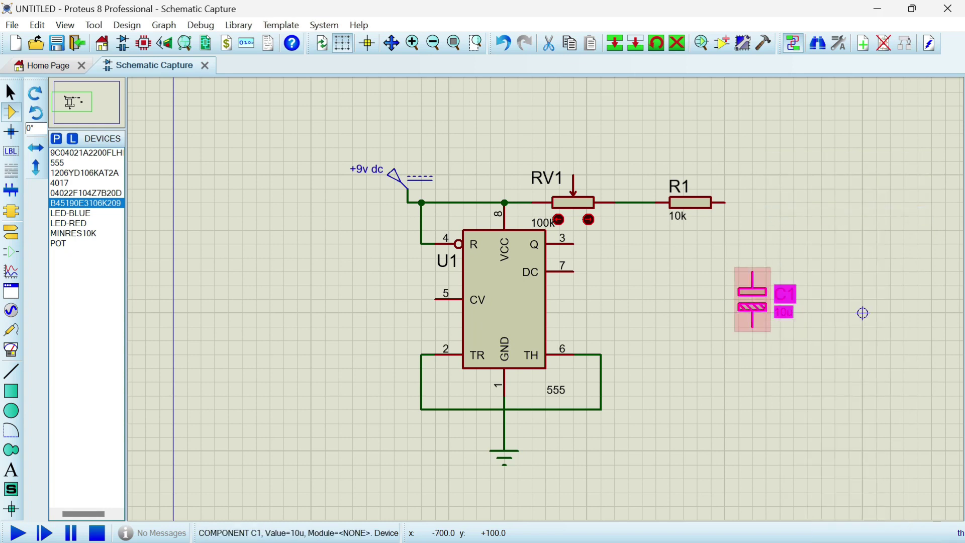
double_click(751, 291)
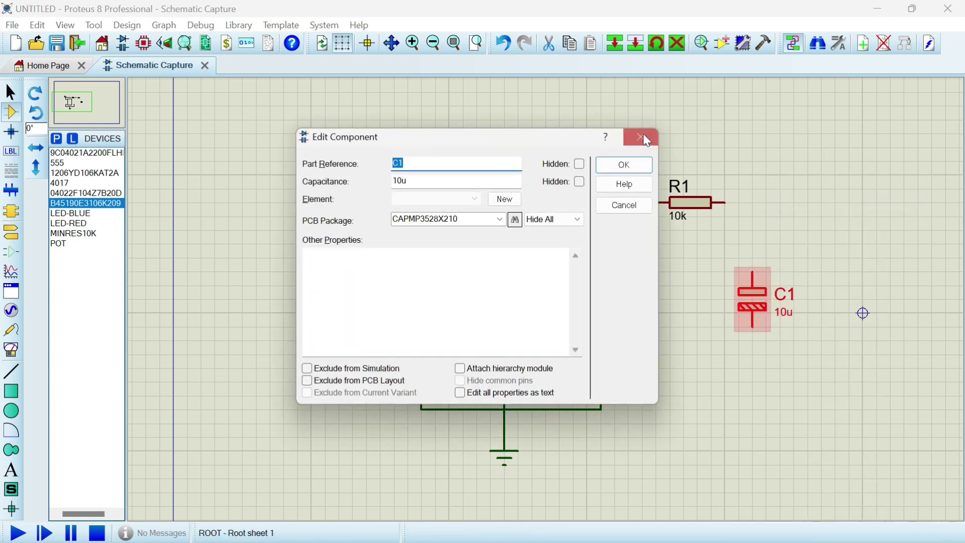
left_click(640, 137)
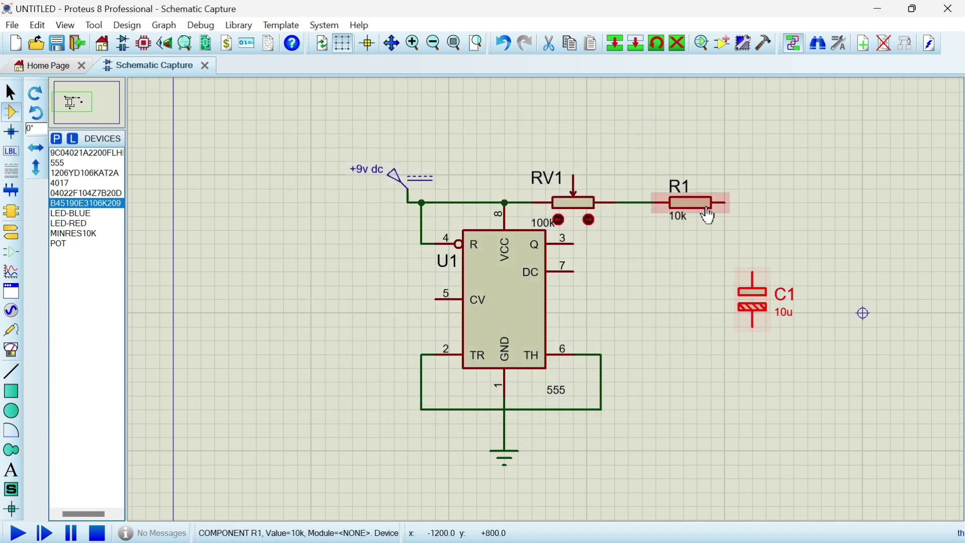
- Wire R1's right end to C1's upper pin and C1's lower pin to the 555's ground wire
left_click(725, 203)
left_click(753, 275)
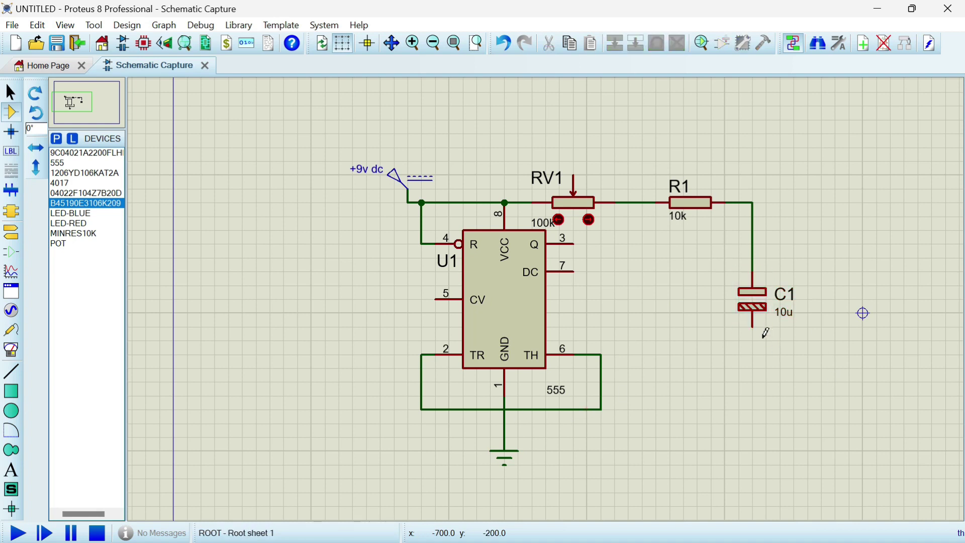
left_click(753, 325)
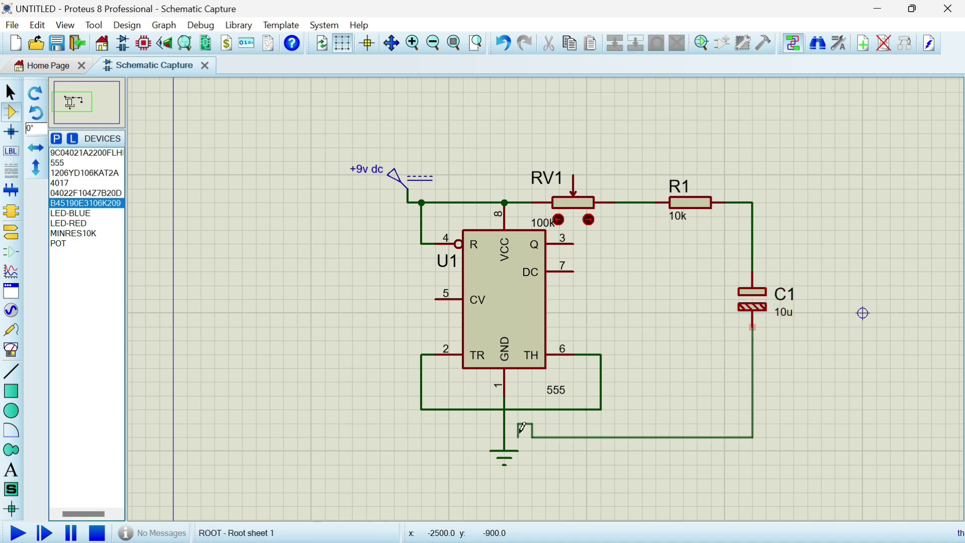
left_click(505, 423)
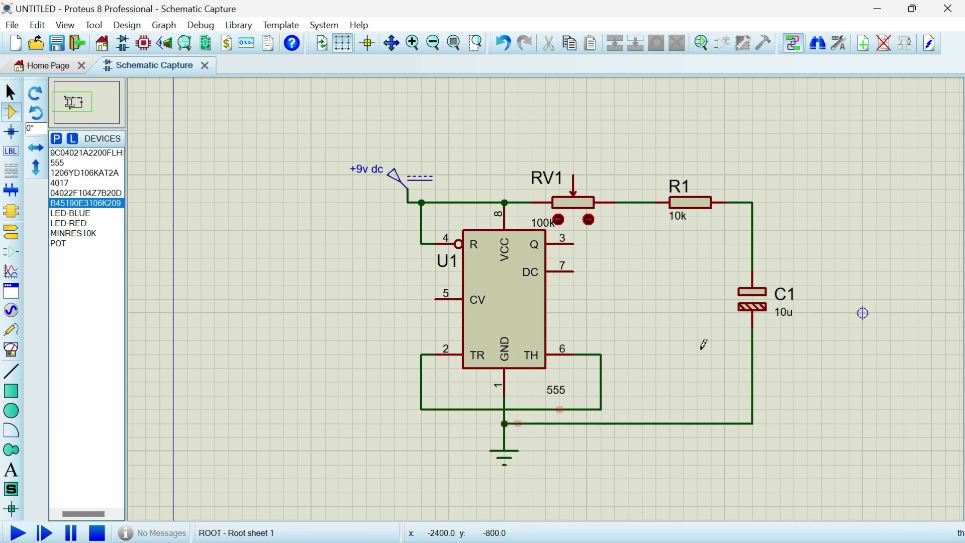
- Wire the 555's DC pin to the node between RV1 and R1, and its TH pin to R1's right end
left_click(574, 272)
left_click(628, 203)
left_click(601, 354)
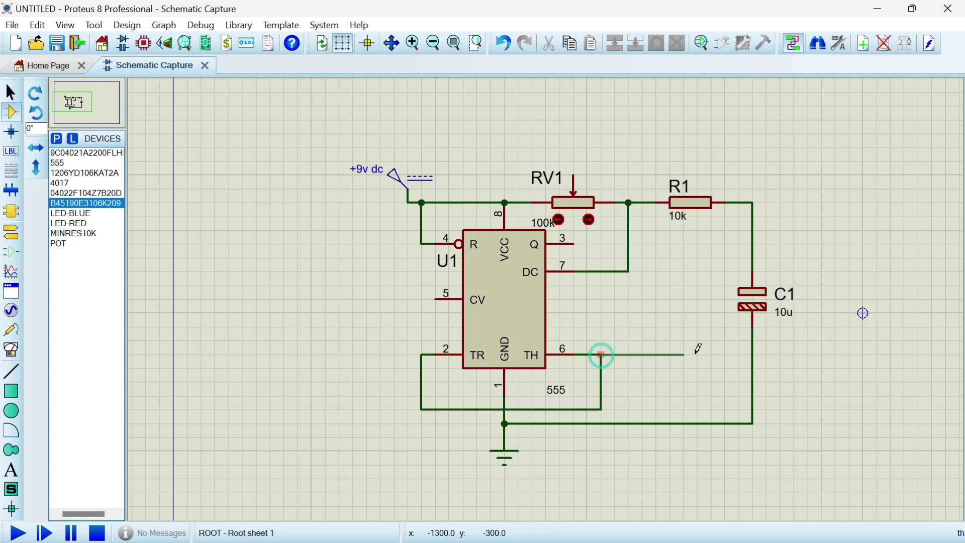
left_click(731, 202)
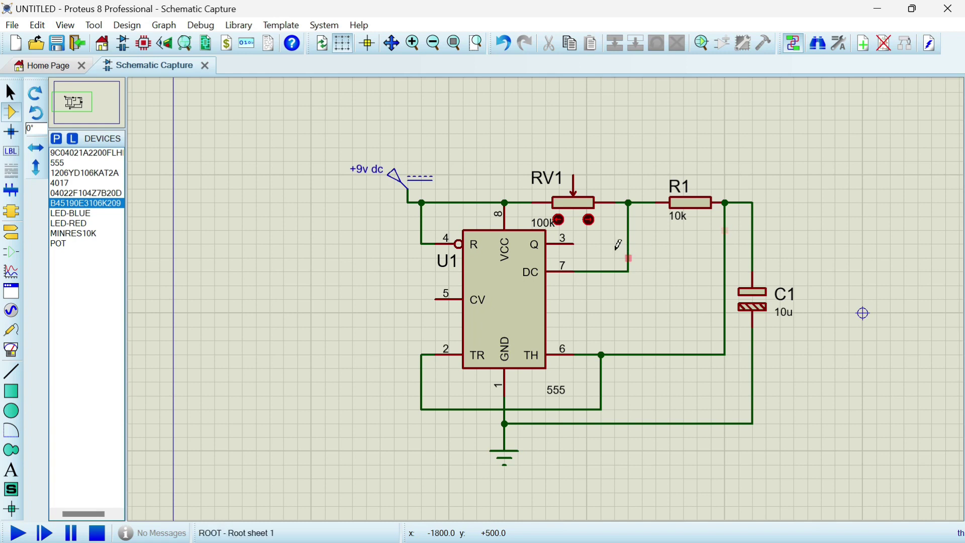
- Place the 04022F104Z7B20D capacitor left of the 555, level with CV, and wire it between the CV pin and ground
left_click(107, 193)
left_click(359, 280)
left_click(366, 300)
left_click(397, 299)
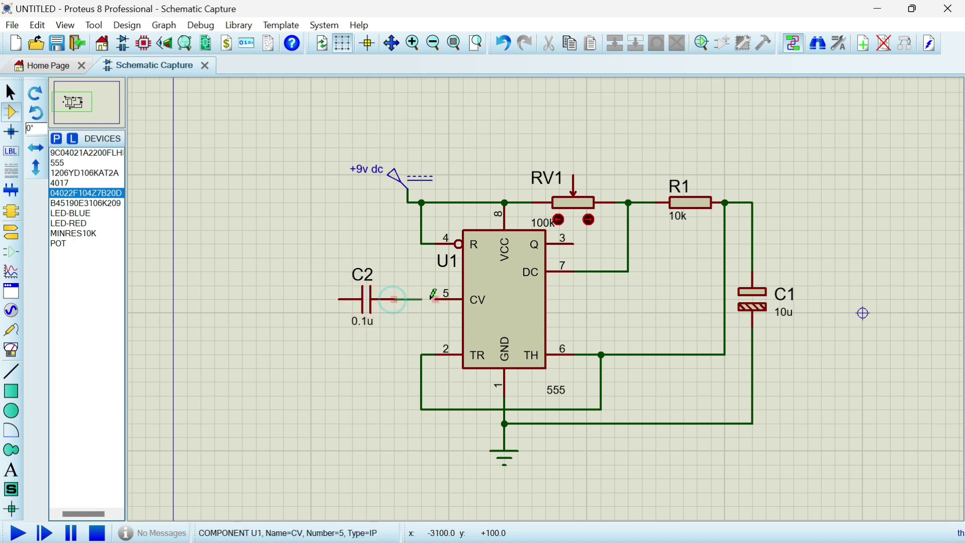
left_click(436, 299)
left_click(338, 299)
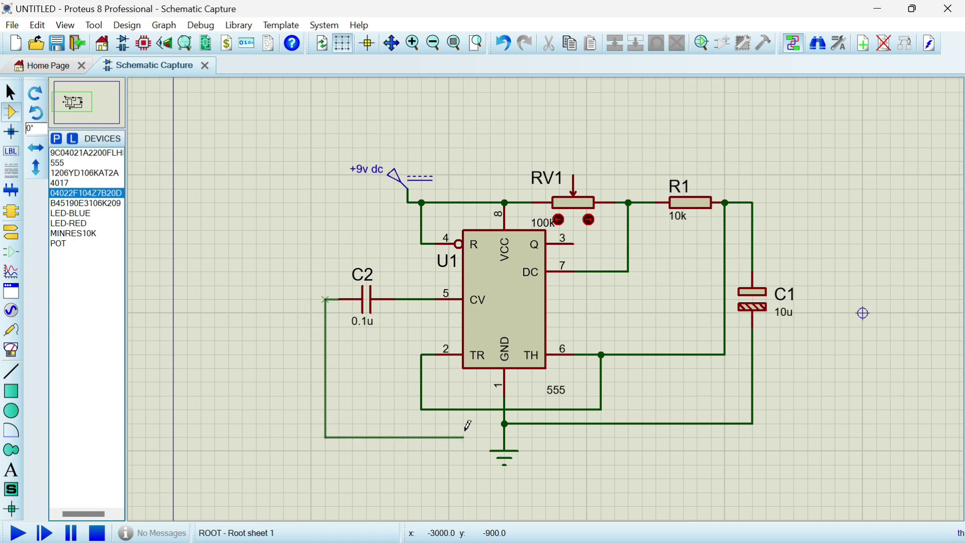
left_click(504, 422)
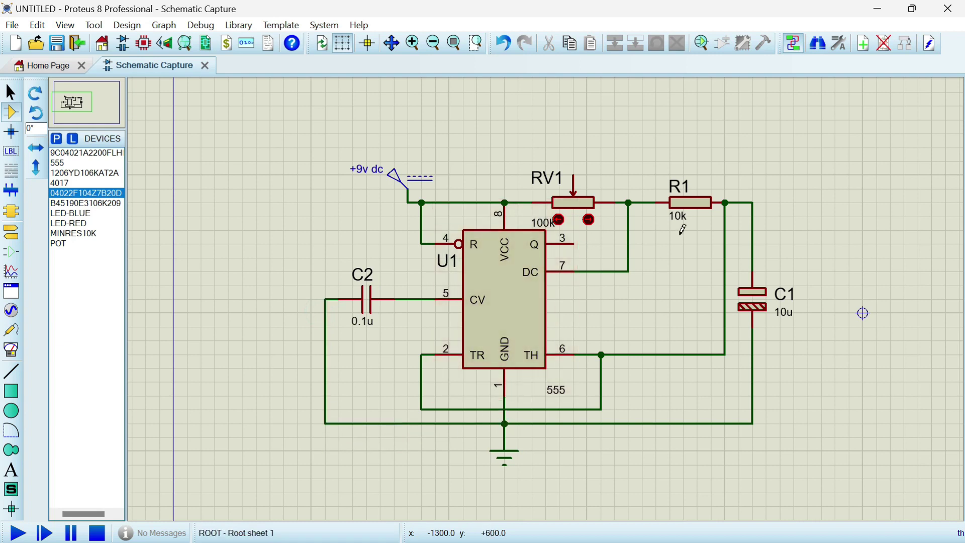
- Wire the potentiometer's wiper over to its right end
left_click(573, 173)
left_click(614, 161)
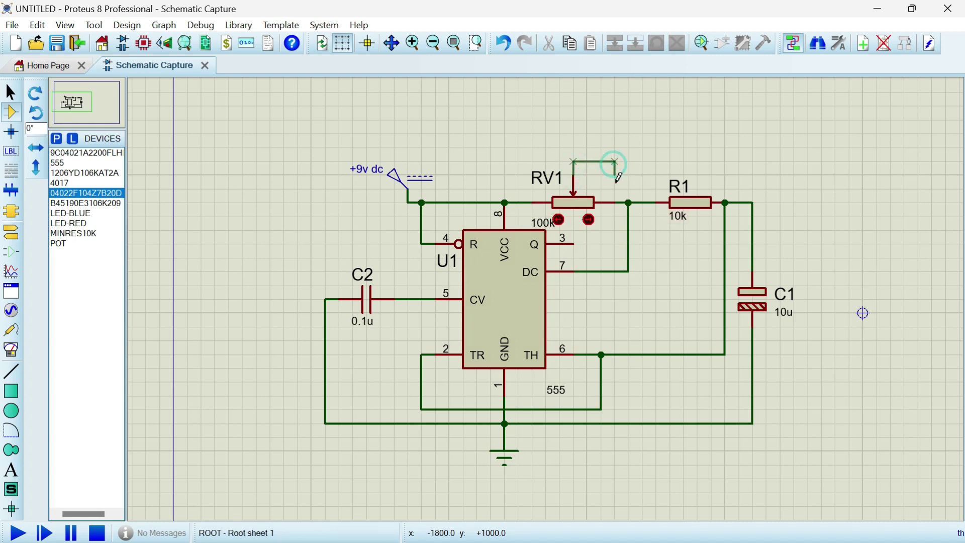
left_click(614, 202)
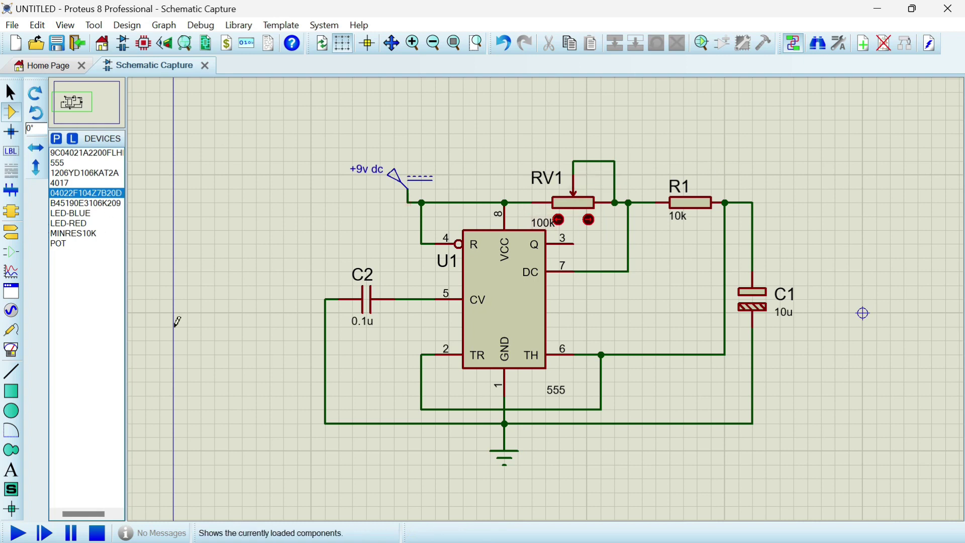
- Place the 4017 counter in the empty area to the right of C1
left_click(88, 103)
left_click_drag(88, 102, 85, 102)
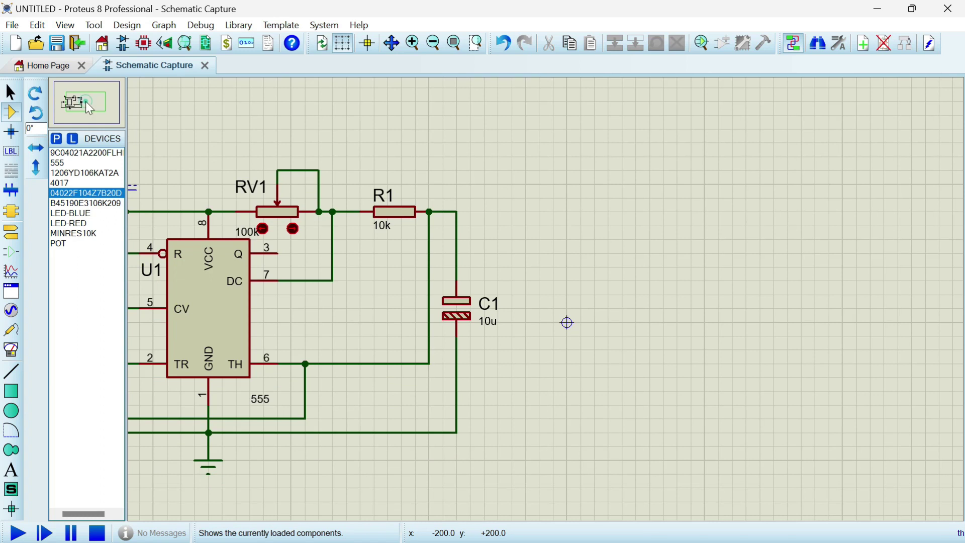
left_click(74, 183)
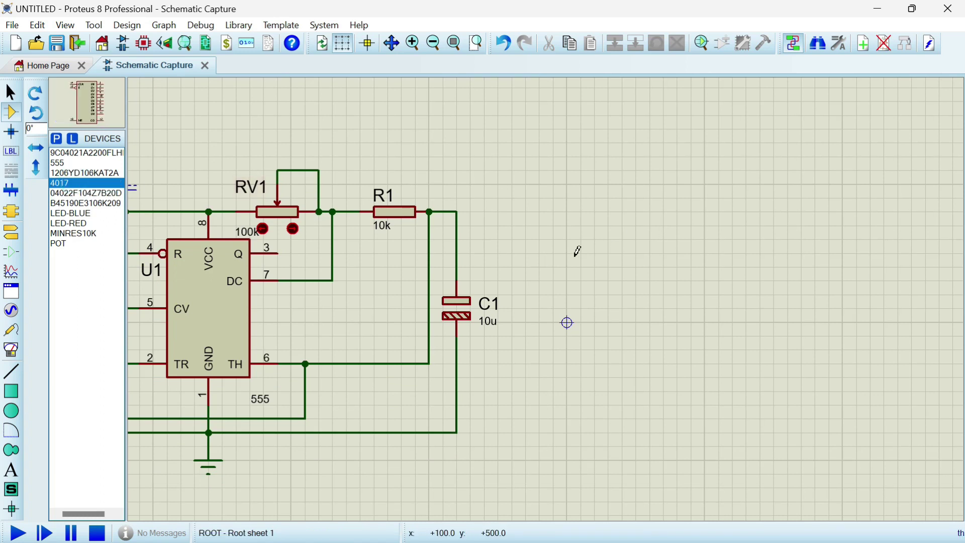
left_click(611, 258)
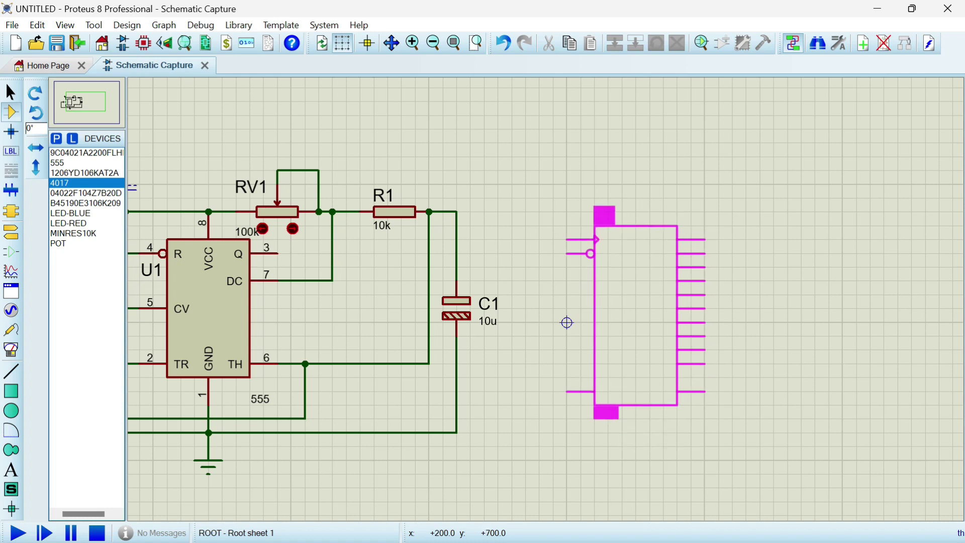
left_click(600, 217)
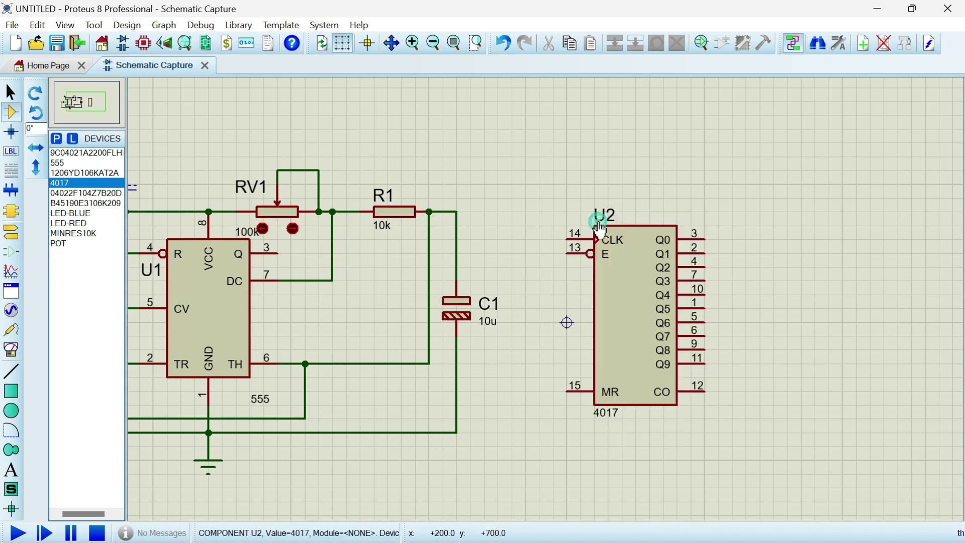
- Wire the 555's Q output to the 4017's CLK pin, routing the wire across to the right of C1
left_click(278, 252)
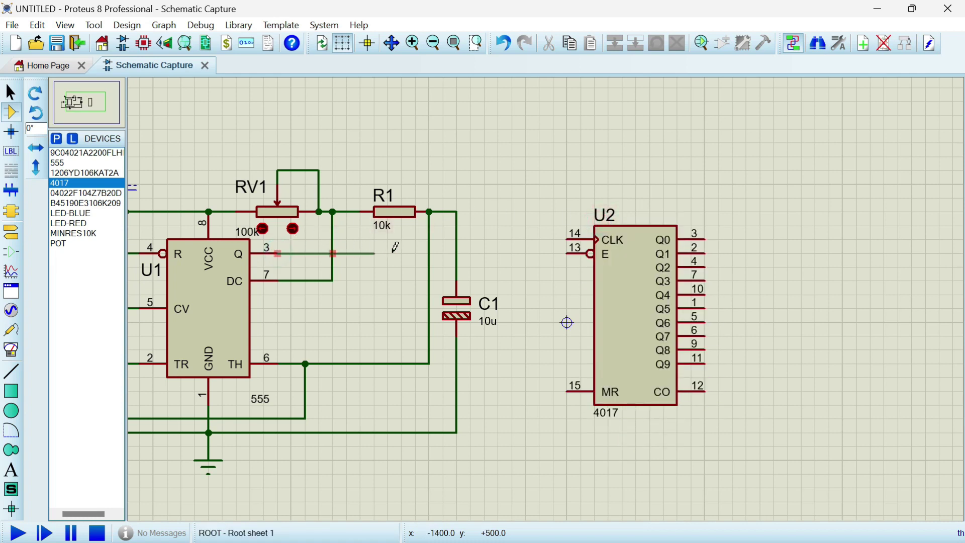
left_click(484, 252)
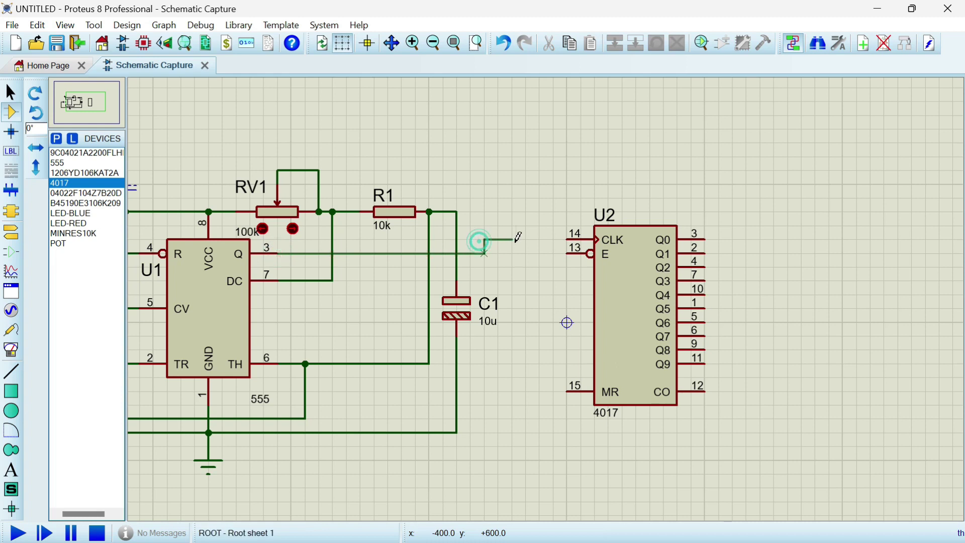
left_click(570, 238)
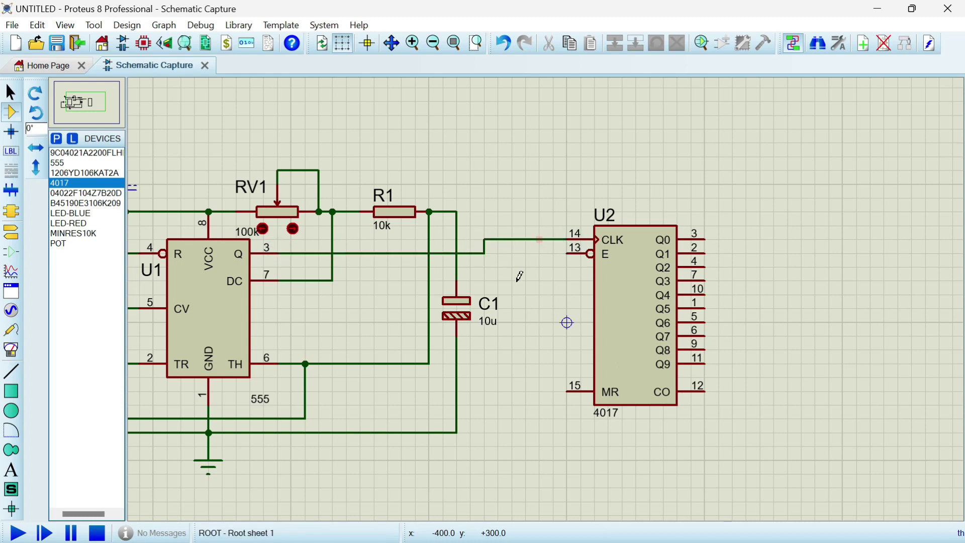
- Wire the 4017's E pin to its MR pin and connect both to the ground wire below C1
left_click(567, 253)
left_click(541, 253)
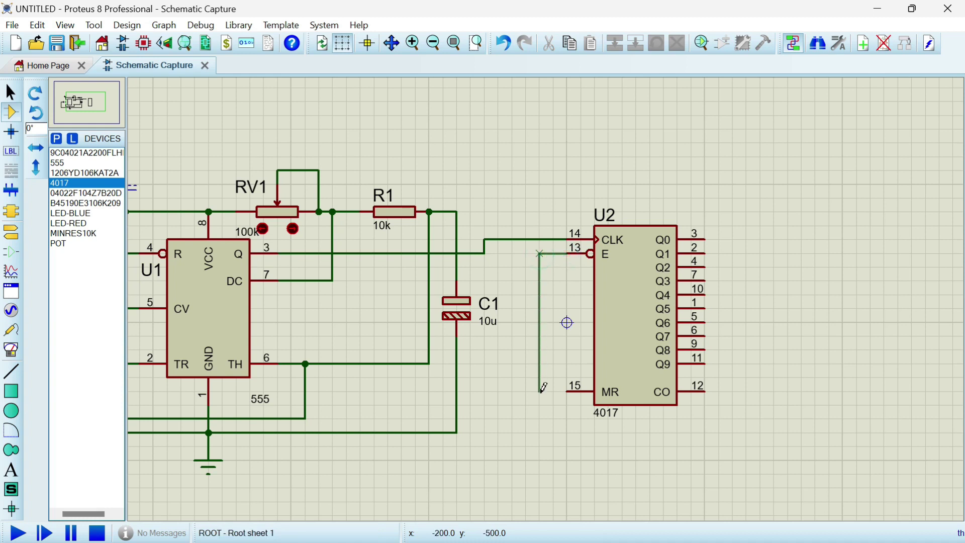
left_click(567, 390)
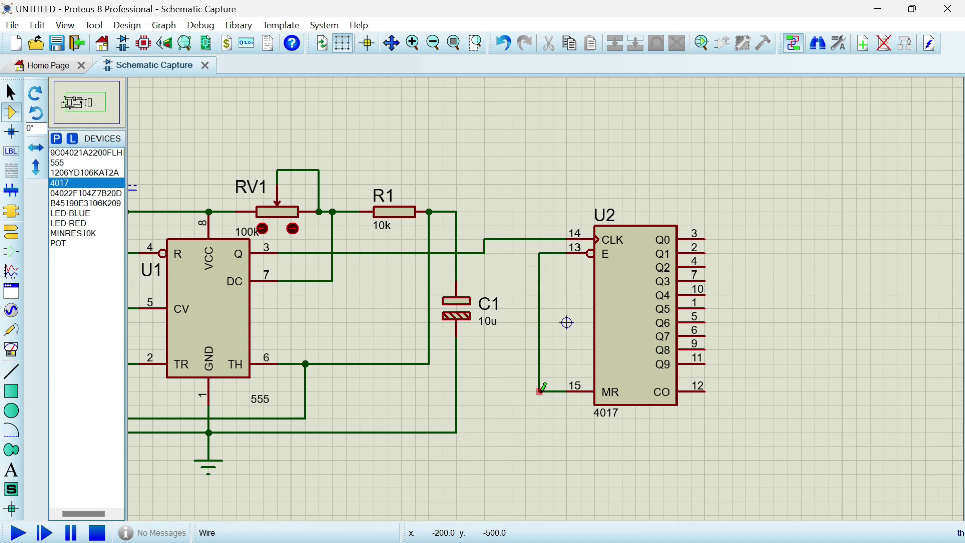
left_click(539, 391)
left_click(456, 432)
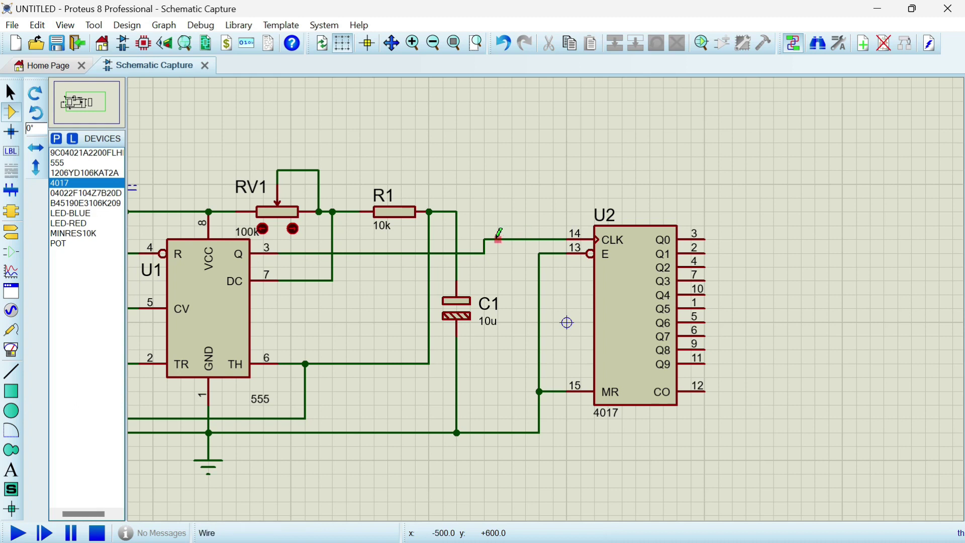
- Insert a MINRES10K resistor in series on the wire just before the 4017's CLK pin
left_click(75, 234)
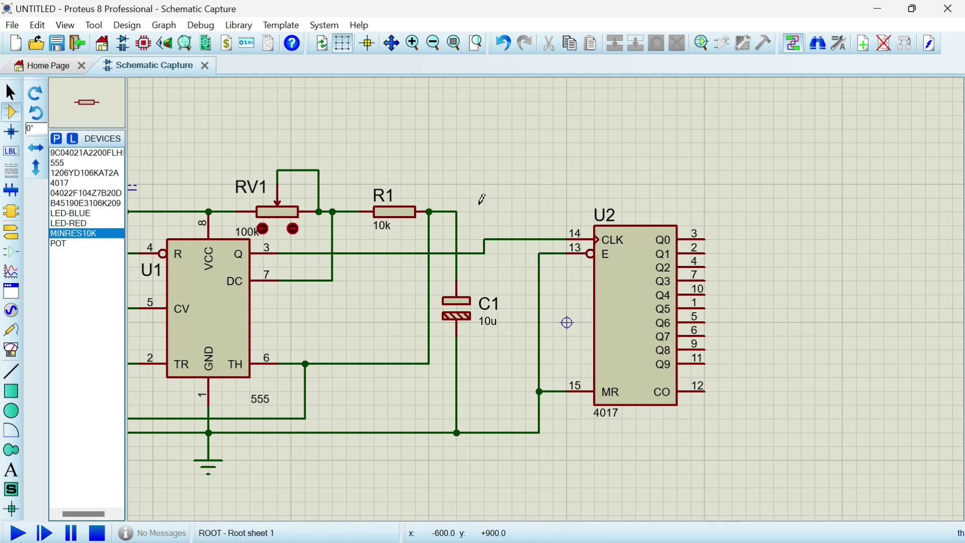
left_click(505, 209)
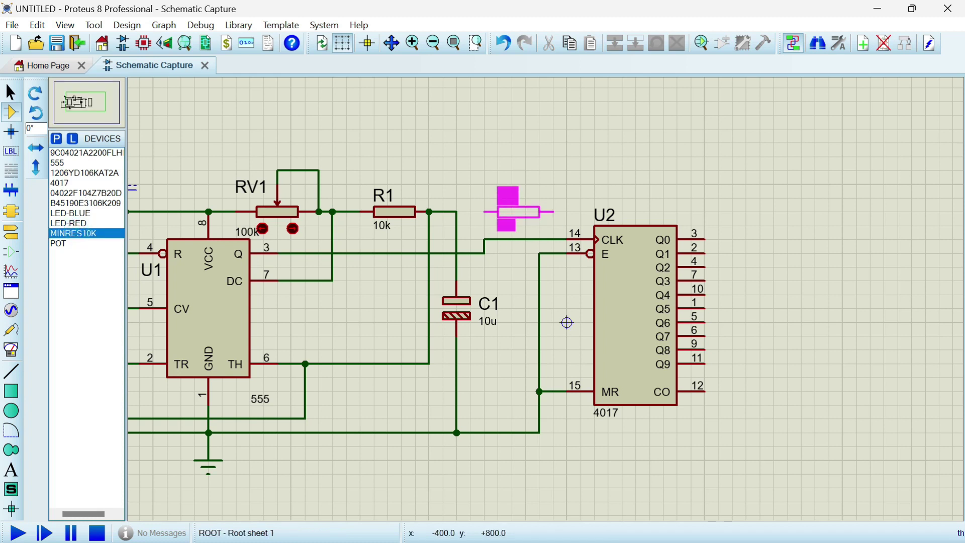
left_click(507, 237)
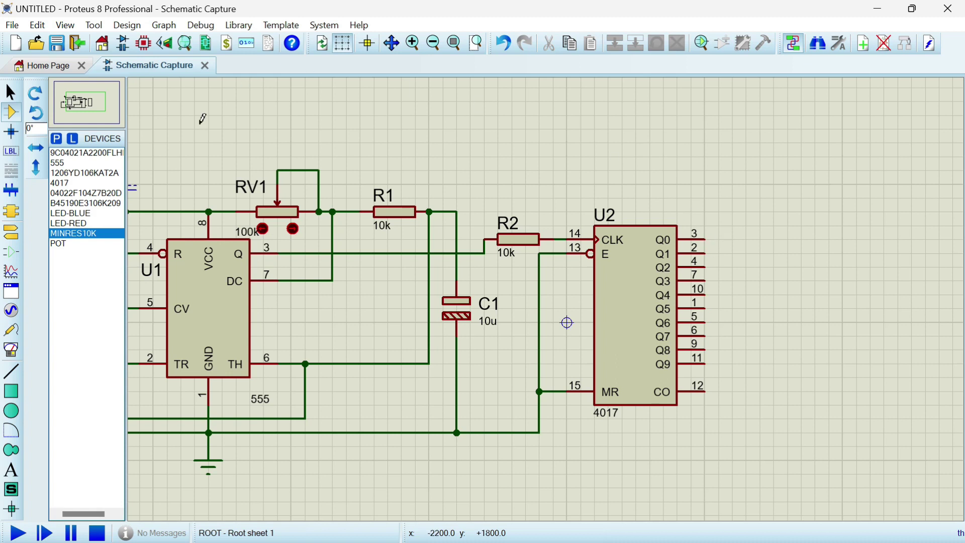
- Place a red LED to the upper right of the 4017, rotate it anti-clockwise and move it slightly higher
left_click(101, 107)
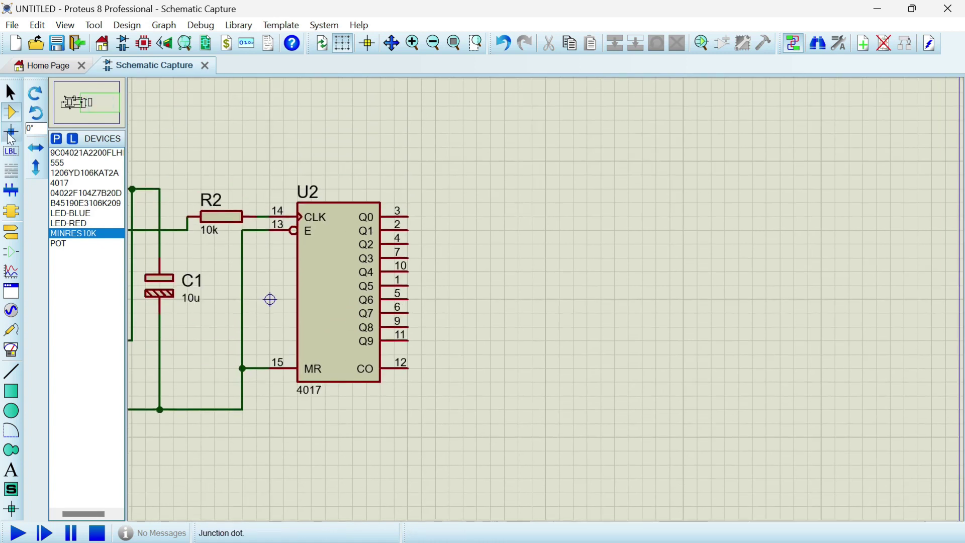
left_click(71, 224)
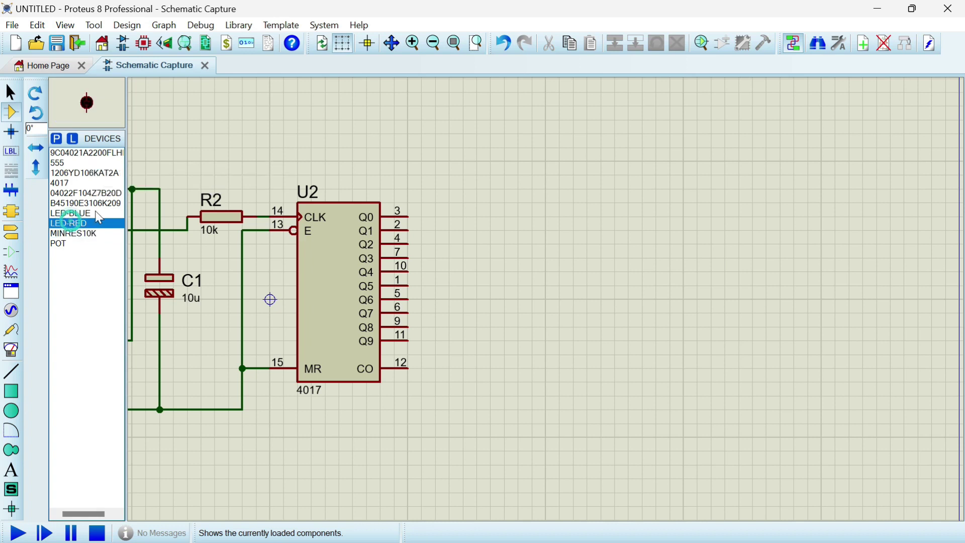
left_click(516, 167)
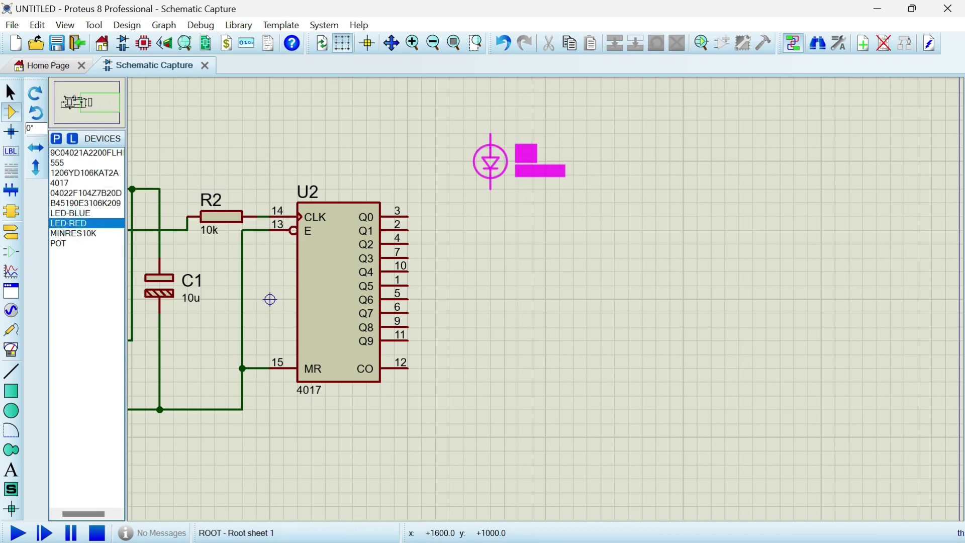
left_click(518, 162)
right_click(532, 154)
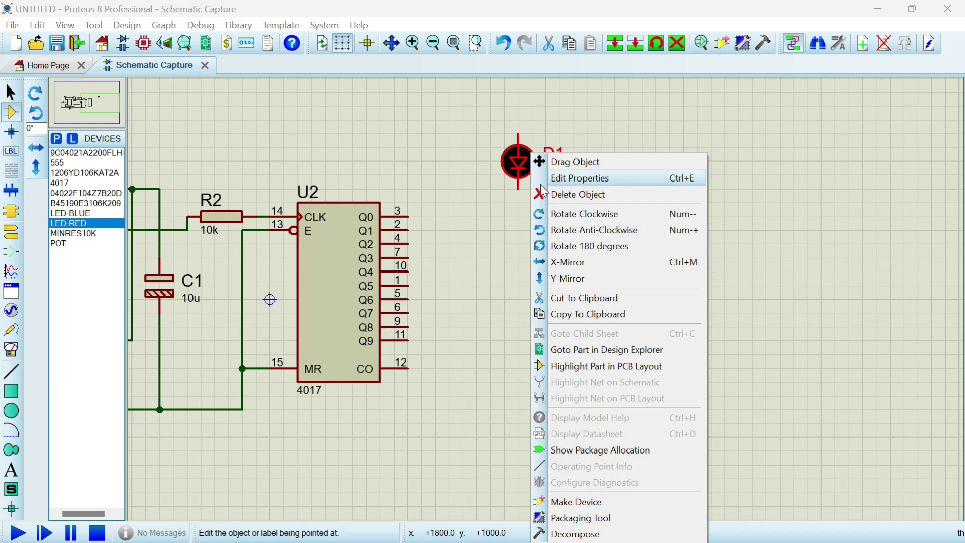
left_click(557, 231)
left_click_drag(528, 174, 526, 150)
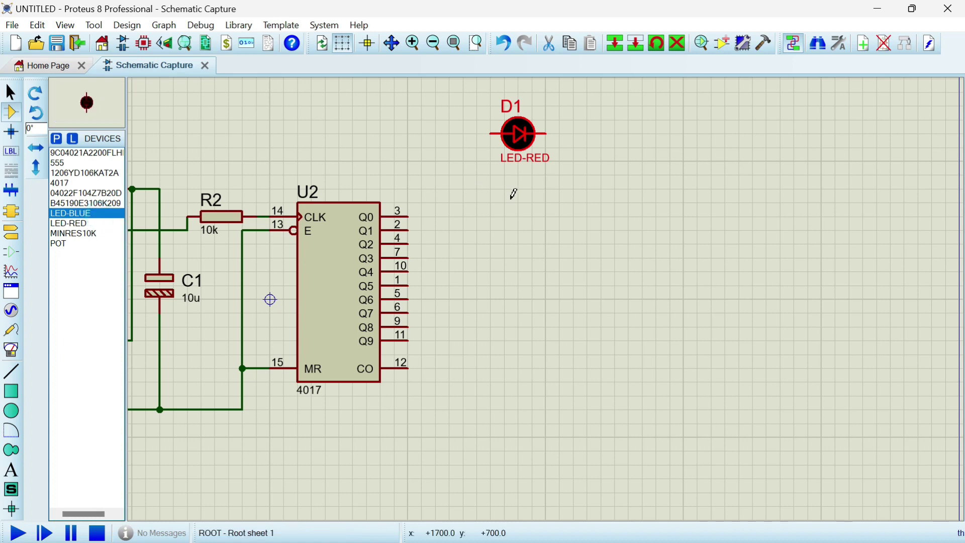
- Place a second red LED below D1, vertically aligned with it, and rotate it anti-clockwise
left_click(103, 224)
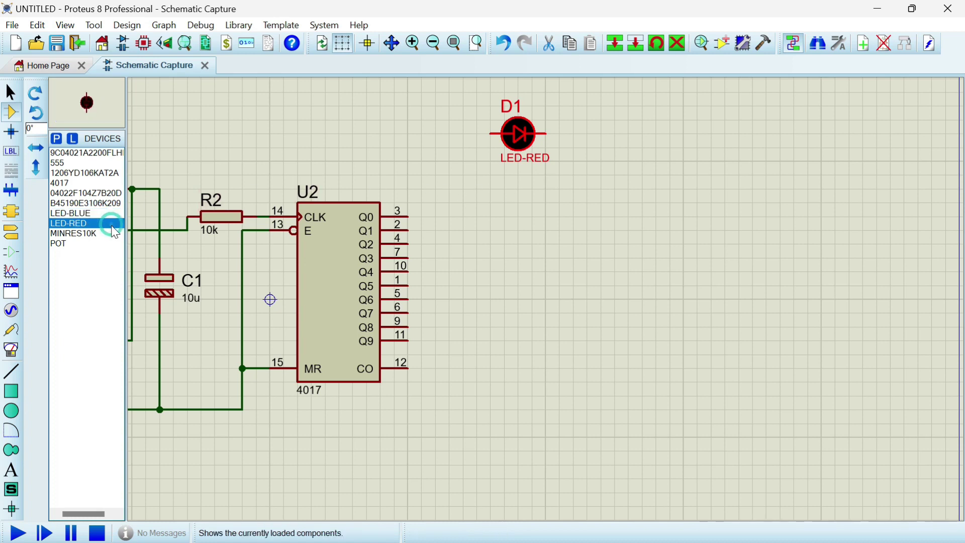
left_click(517, 249)
left_click(518, 250)
right_click(520, 259)
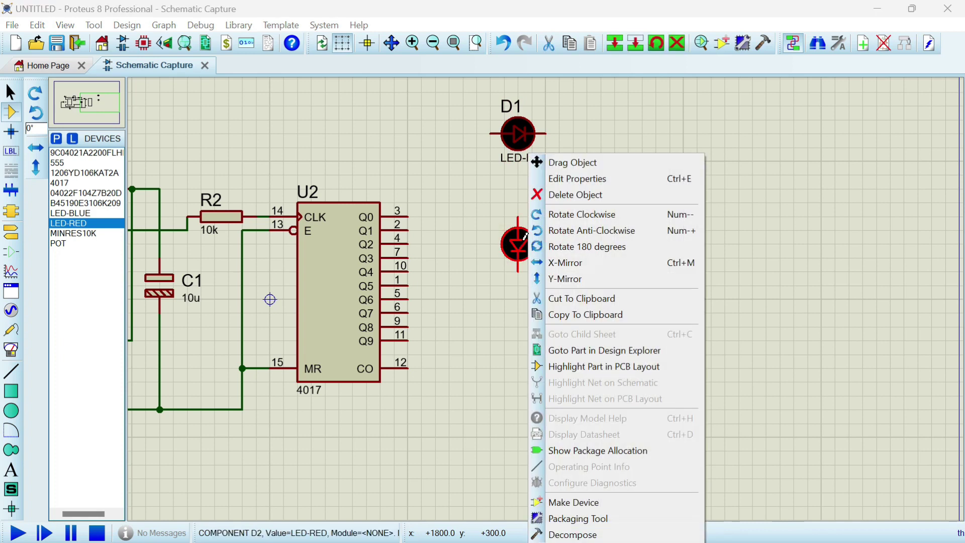
left_click(552, 232)
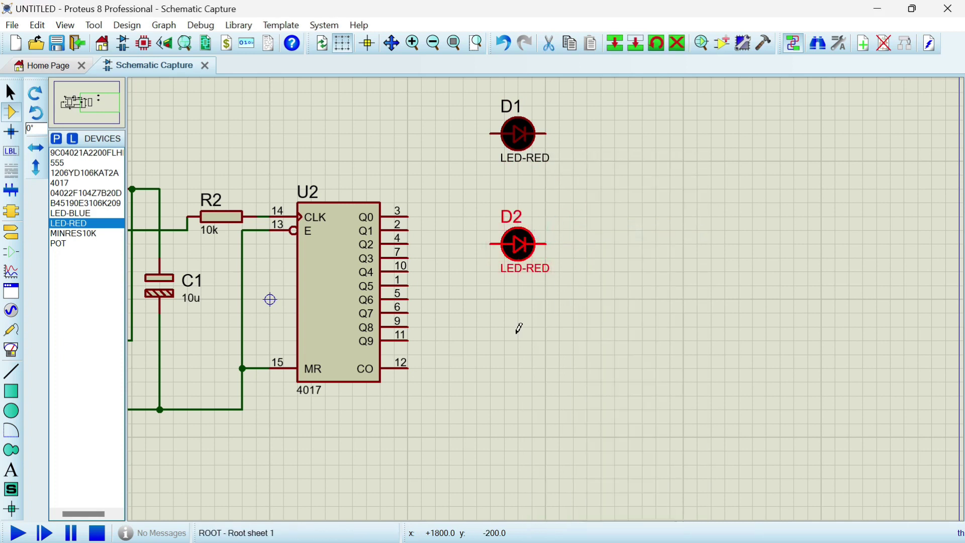
- Add two more red LEDs below D2 in the same column, rotating each anti-clockwise
left_click(519, 335)
left_click(519, 355)
right_click(519, 355)
left_click(575, 232)
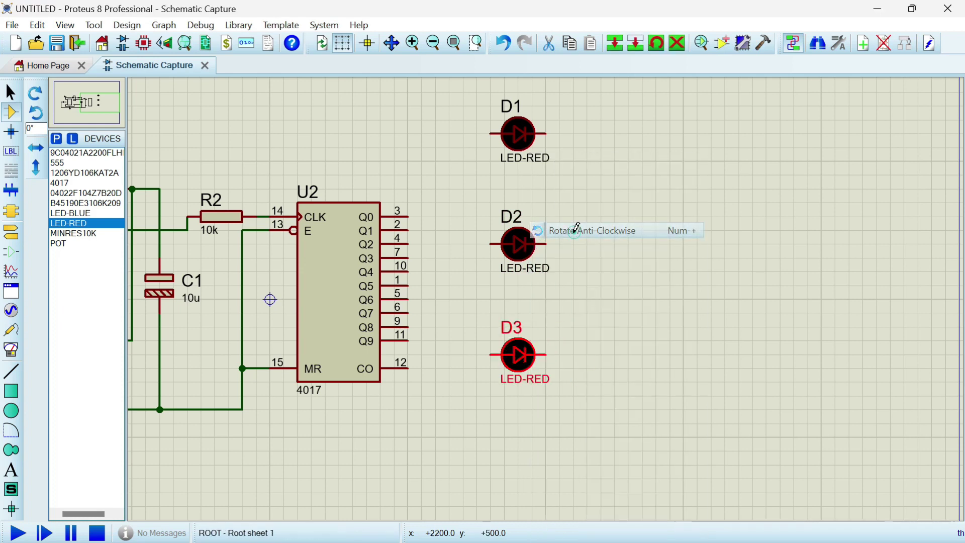
left_click(518, 450)
left_click(518, 451)
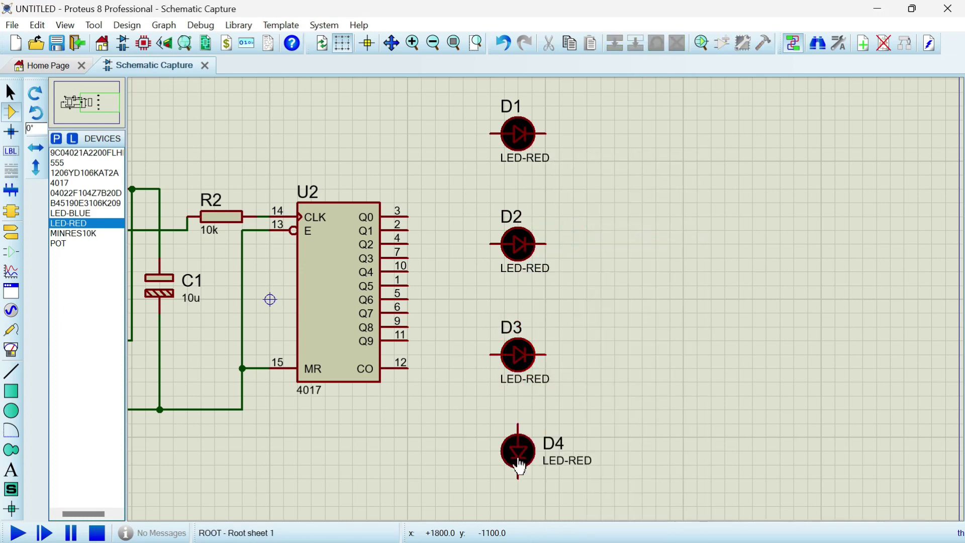
right_click(519, 468)
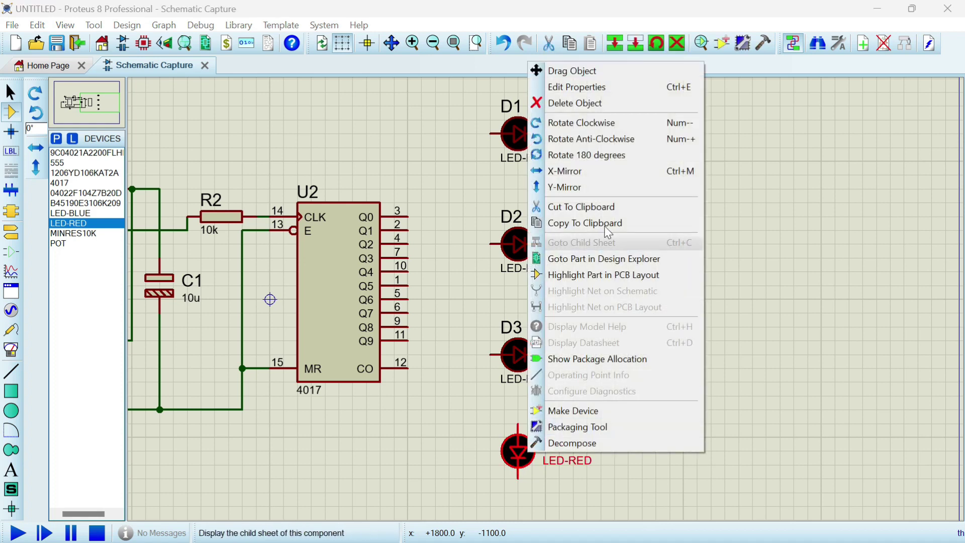
left_click(625, 139)
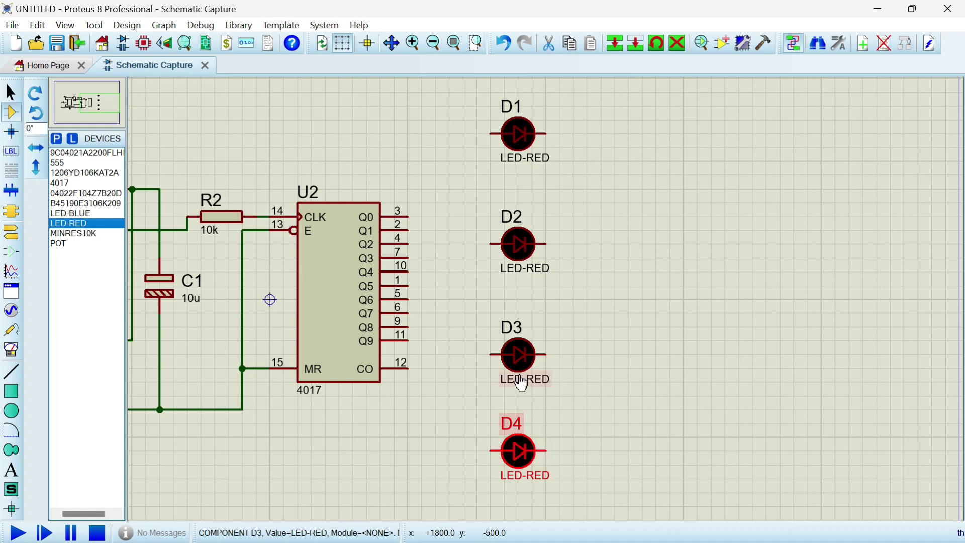
- Move D4, D3 and D2 down within their column so the red LEDs are evenly spaced
scroll(521, 383, "down", 1)
mouse_move(531, 427)
left_mouse_down()
mouse_move(525, 405)
mouse_move(527, 437)
left_mouse_up()
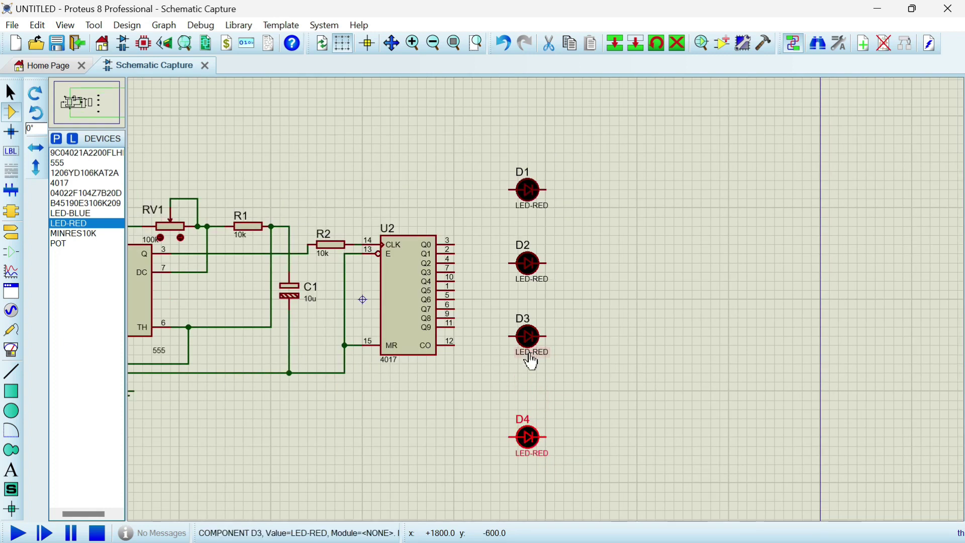
left_click(527, 339)
left_click_drag(528, 339, 527, 355)
left_click(529, 268)
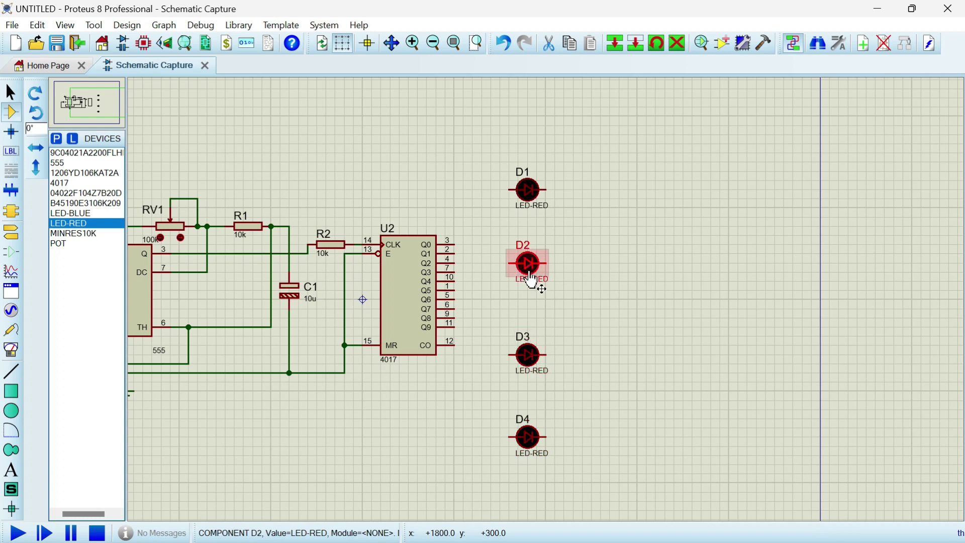
mouse_move(536, 285)
left_mouse_down()
mouse_move(529, 263)
mouse_move(528, 273)
left_mouse_up()
- Place a fifth red LED above D1 at the head of the column and rotate it anti-clockwise
left_click(529, 102)
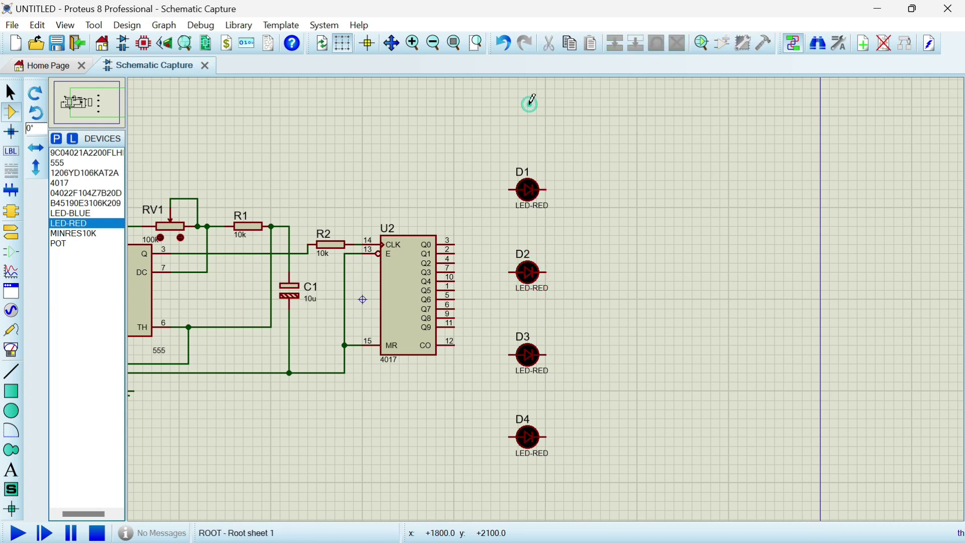
left_click(528, 106)
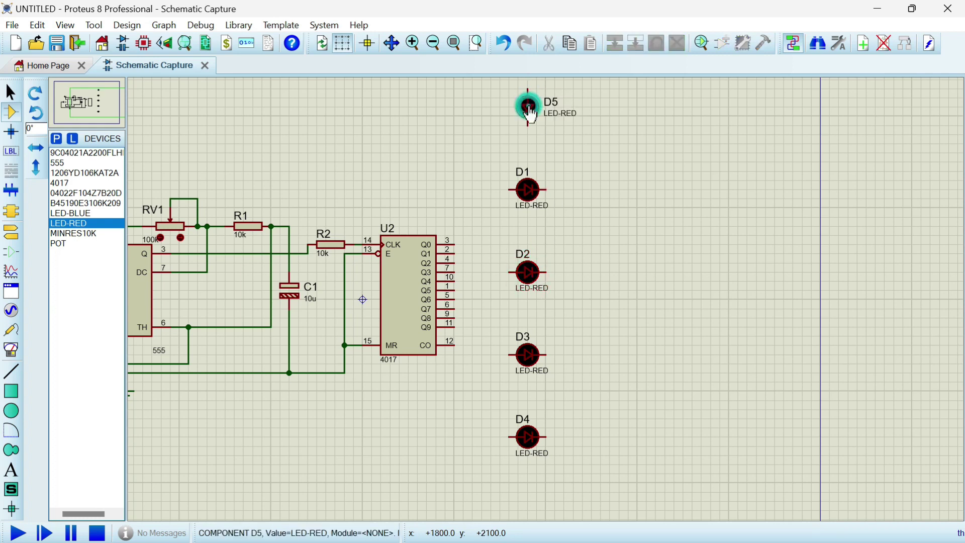
right_click(548, 115)
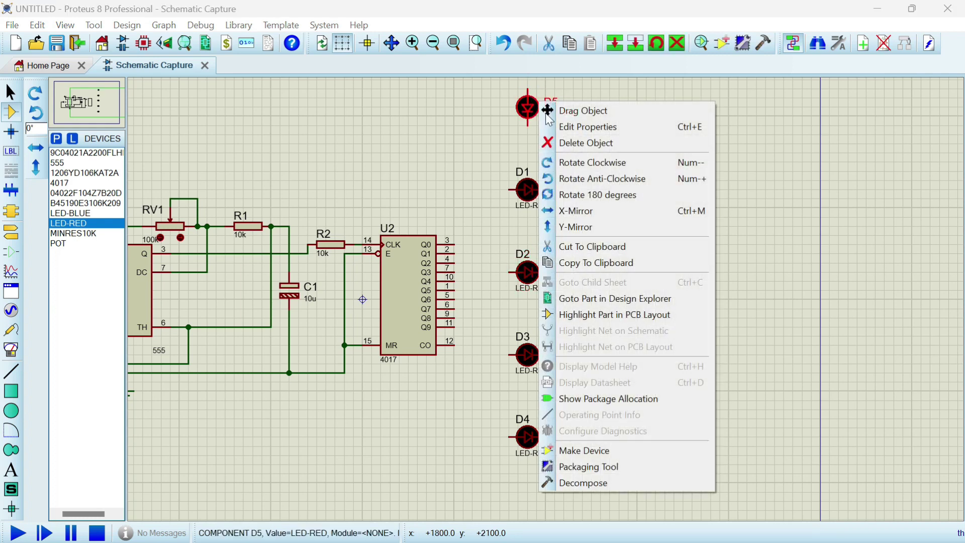
left_click(577, 179)
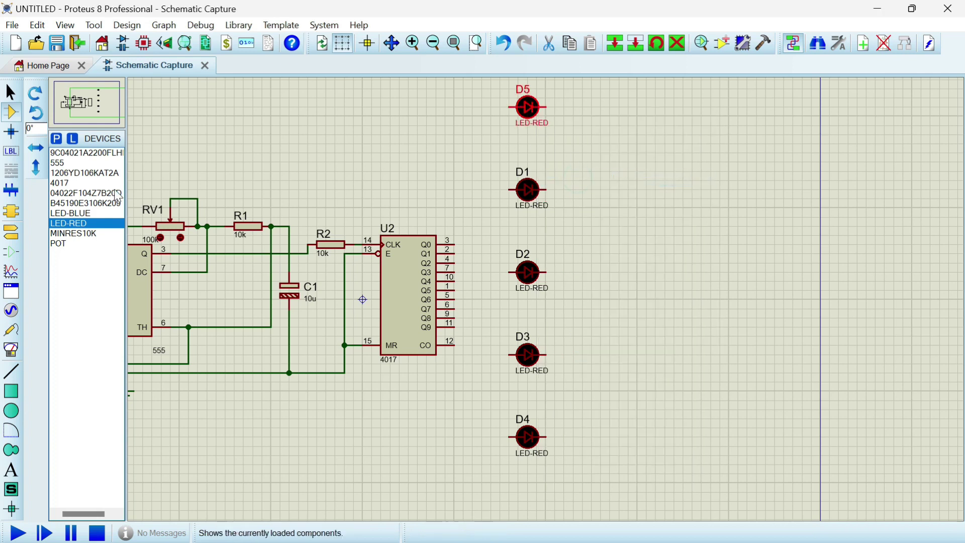
- Place blue LEDs between D5 and D1 and between D1 and D2, rotating each anti-clockwise
left_click(79, 215)
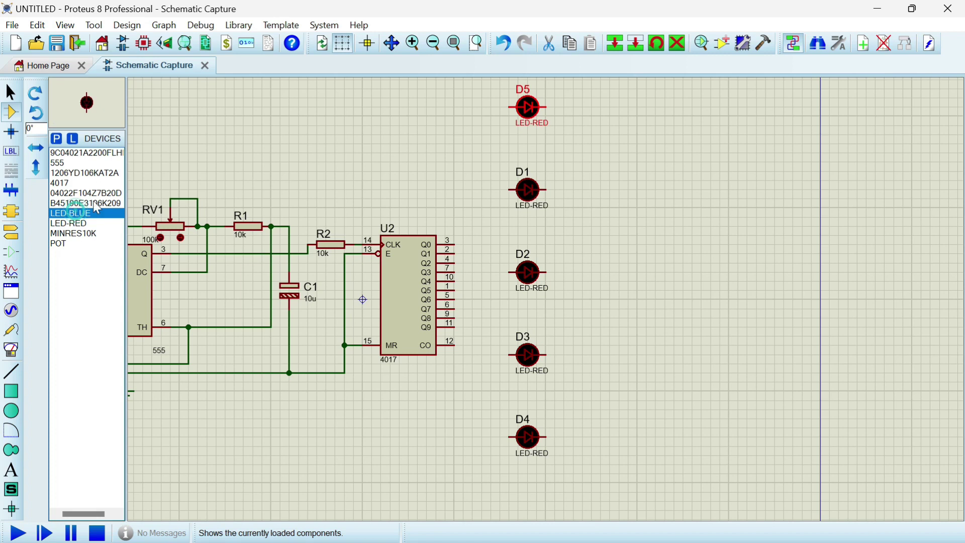
left_click(530, 147)
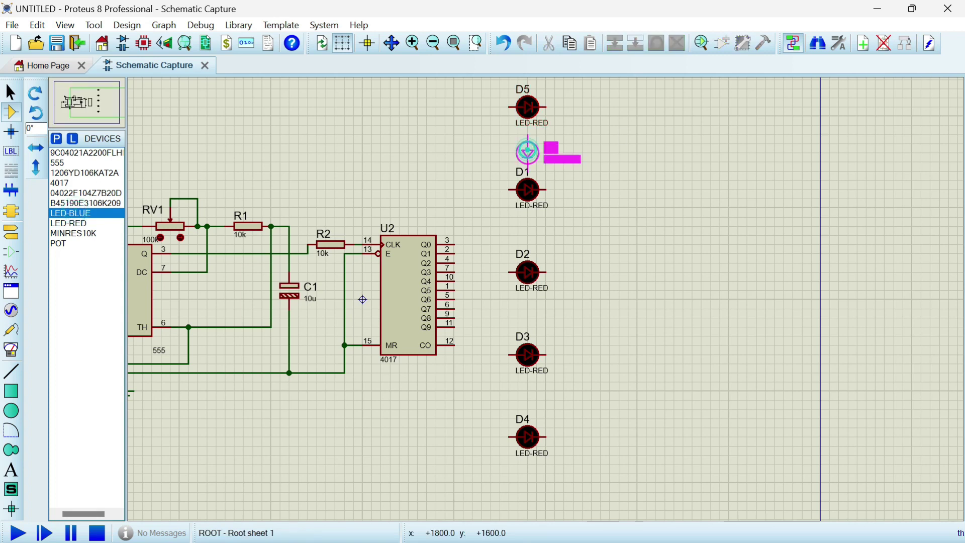
right_click(528, 146)
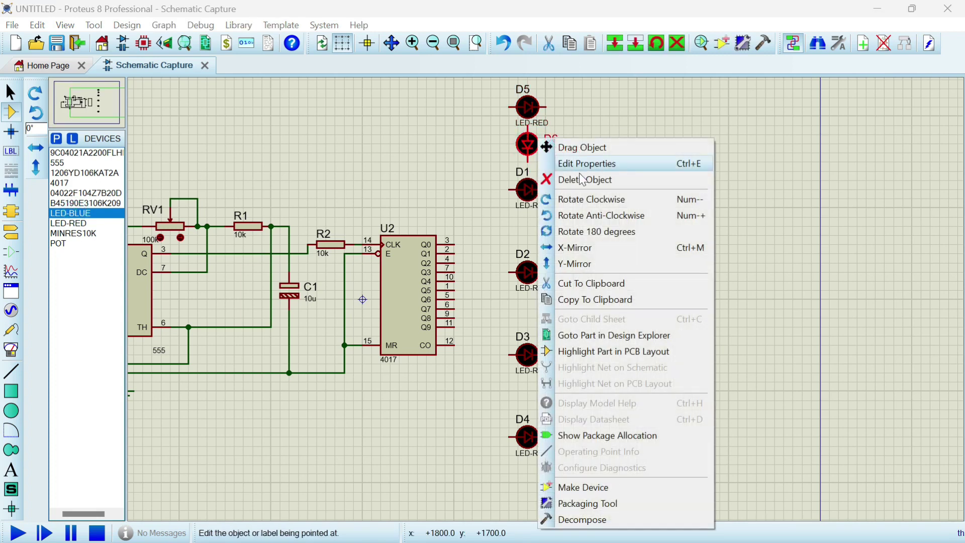
left_click(593, 212)
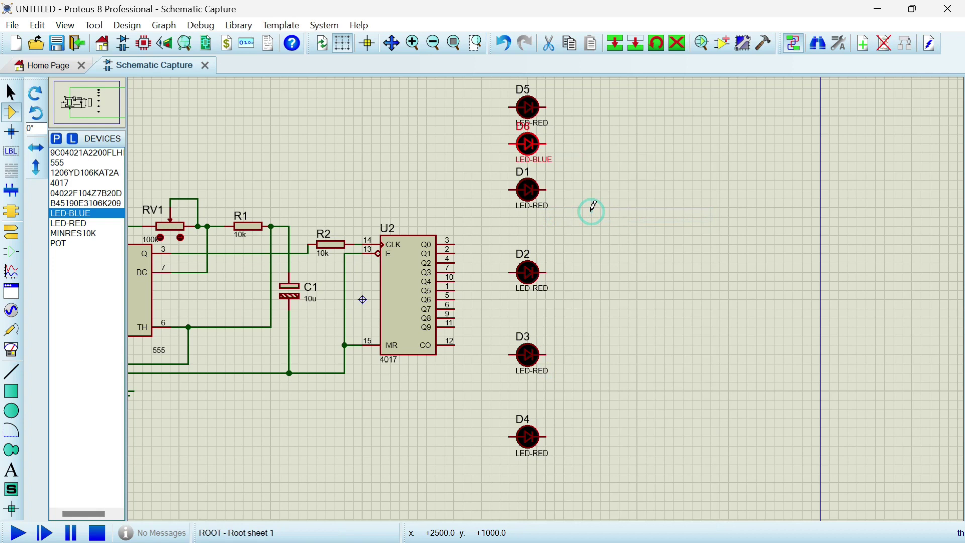
left_click(529, 228)
right_click(535, 219)
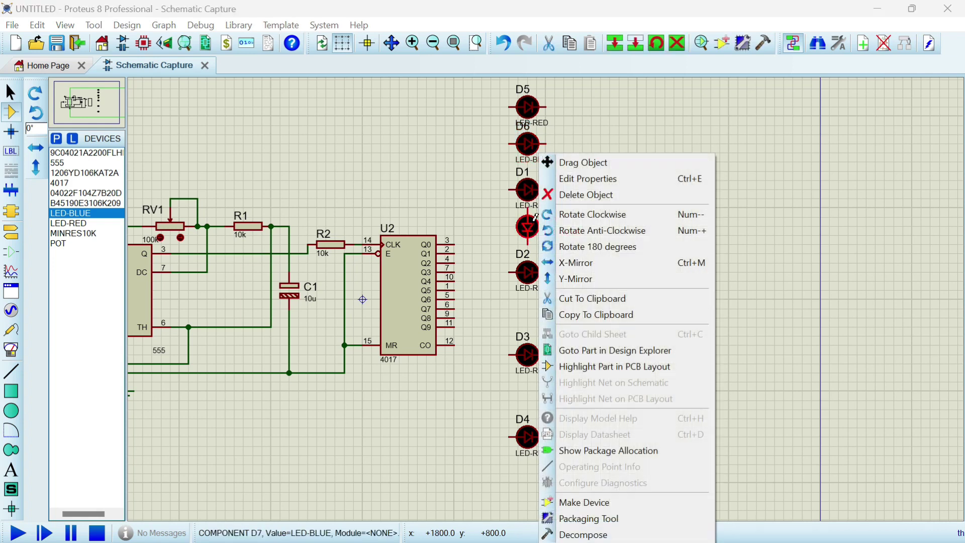
left_click(571, 230)
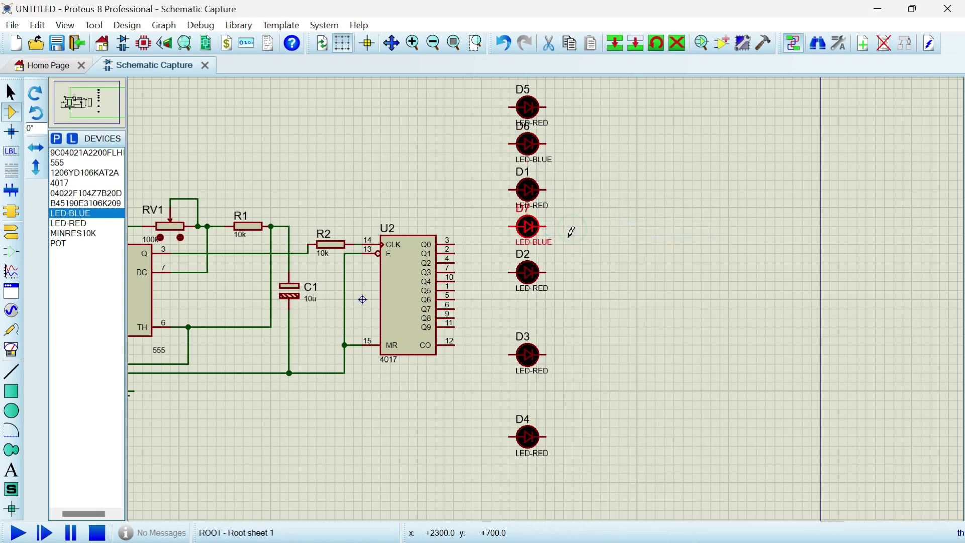
- Place blue LEDs between D2 and D3 and between D3 and D4, rotating each anti-clockwise
left_click(536, 307)
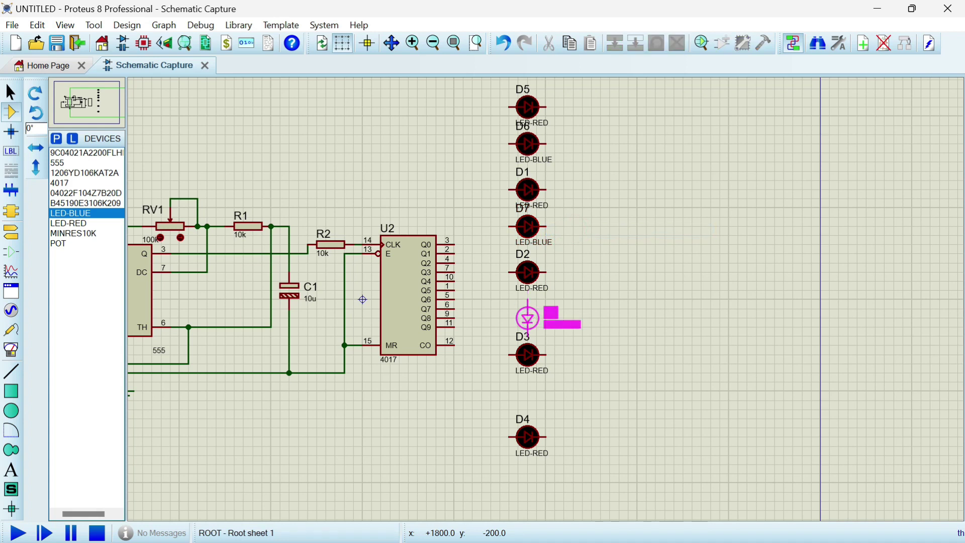
left_click(528, 309)
right_click(539, 314)
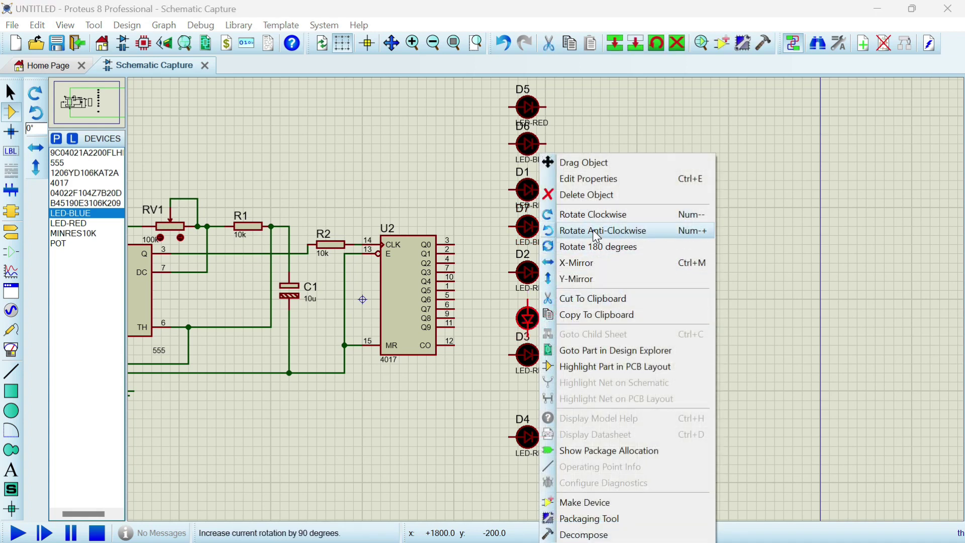
left_click(593, 230)
left_click(537, 395)
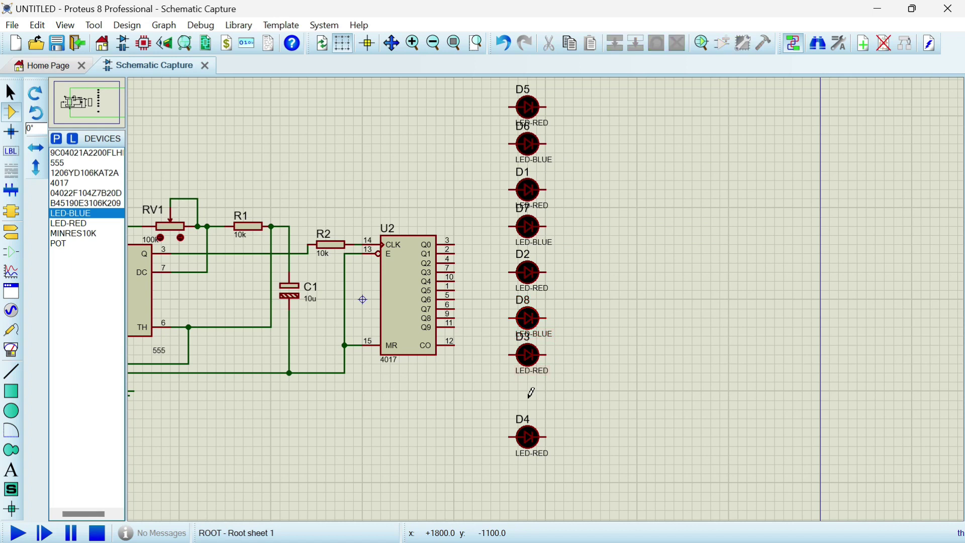
left_click(527, 391)
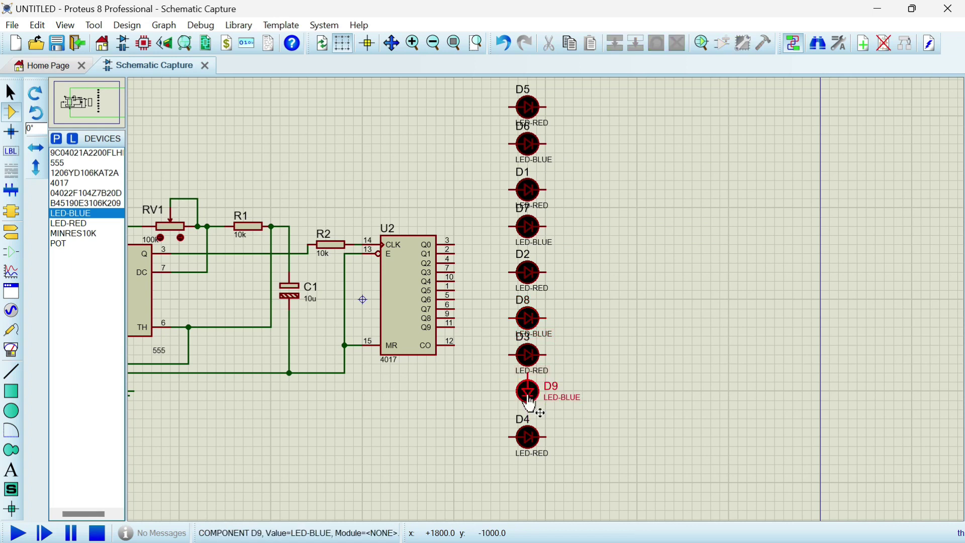
right_click(528, 392)
left_click(611, 231)
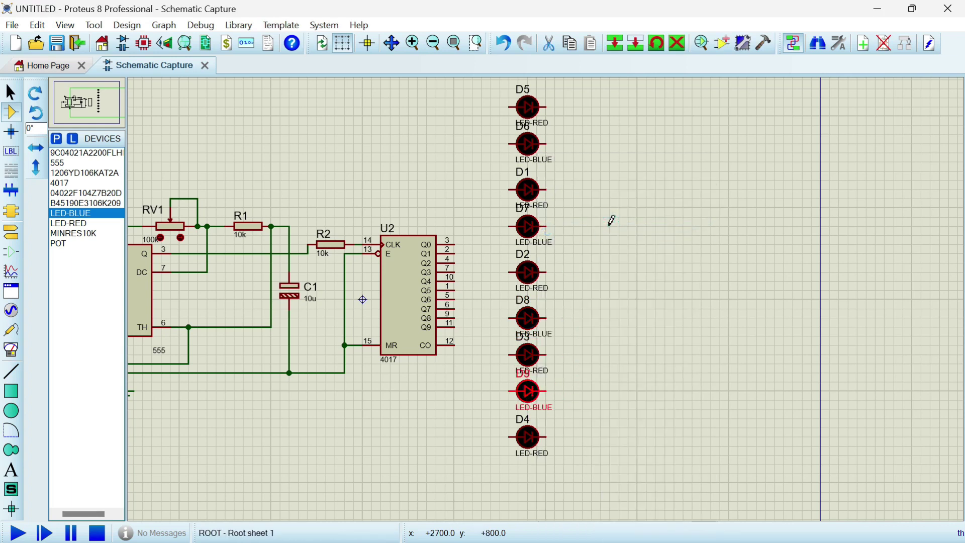
- Wire the 4017's Q0, Q1 and Q2 outputs to the anodes of D5, D6 and D1 respectively
left_click(454, 245)
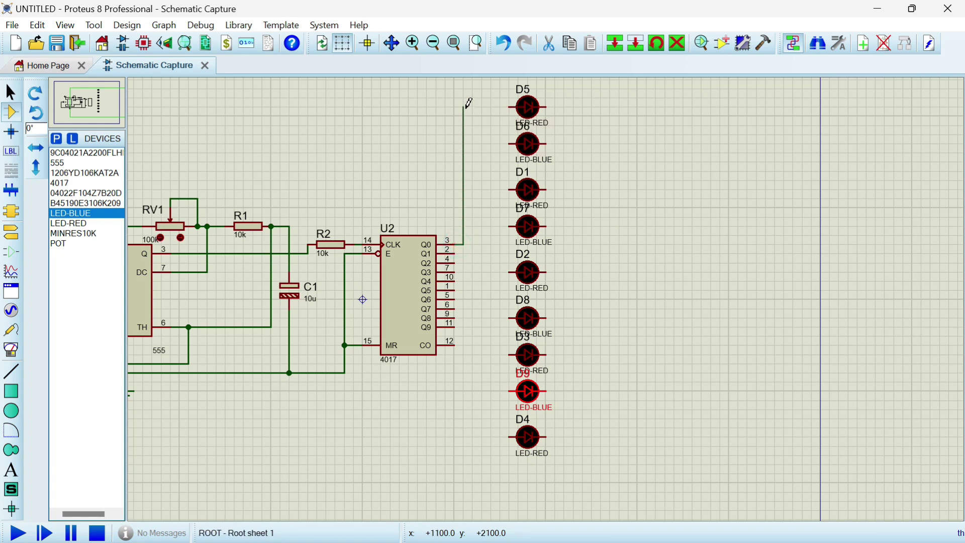
left_click(511, 107)
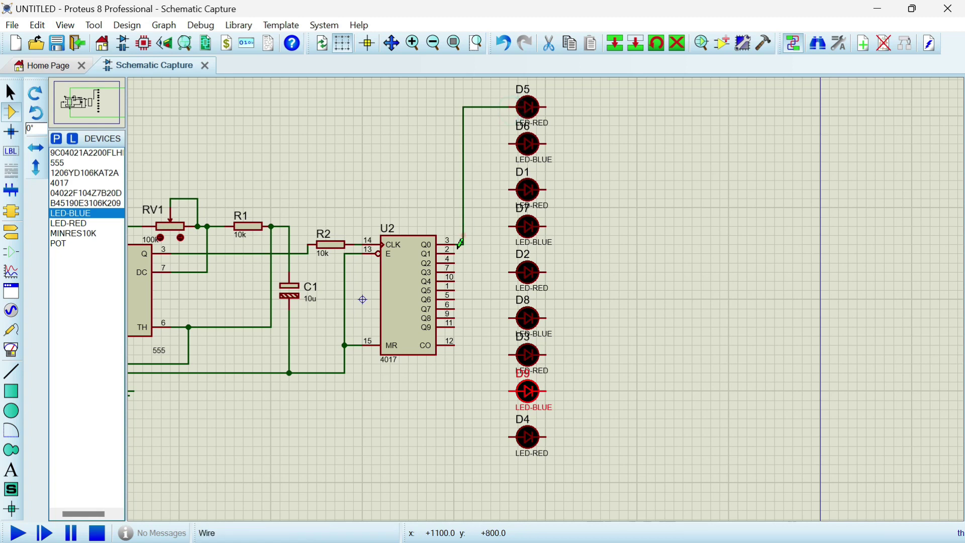
left_click(459, 249)
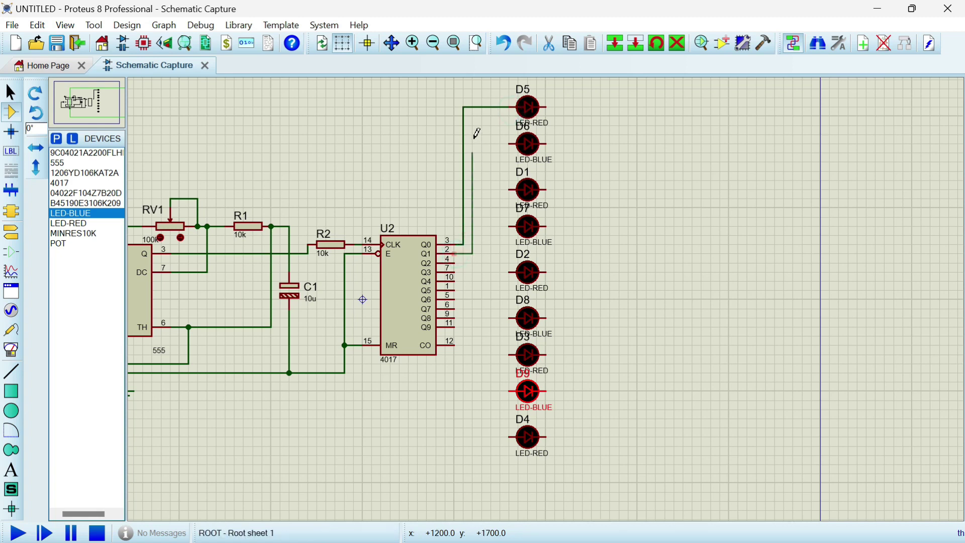
left_click(511, 144)
left_click(454, 263)
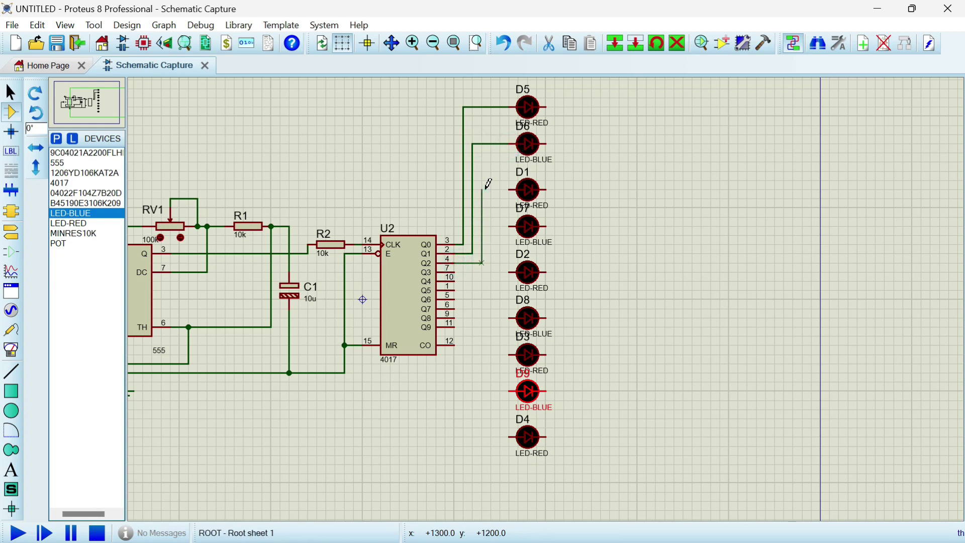
left_click(509, 186)
- Wire the 4017's Q3, Q4 and Q5 outputs to the anodes of D7, D2 and D8 respectively
left_click(455, 272)
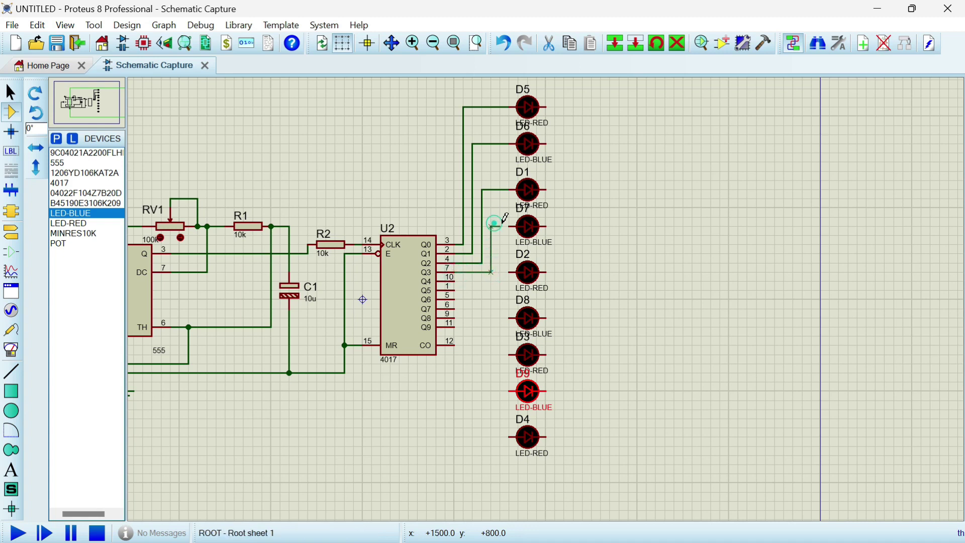
left_click(508, 226)
left_click(460, 275)
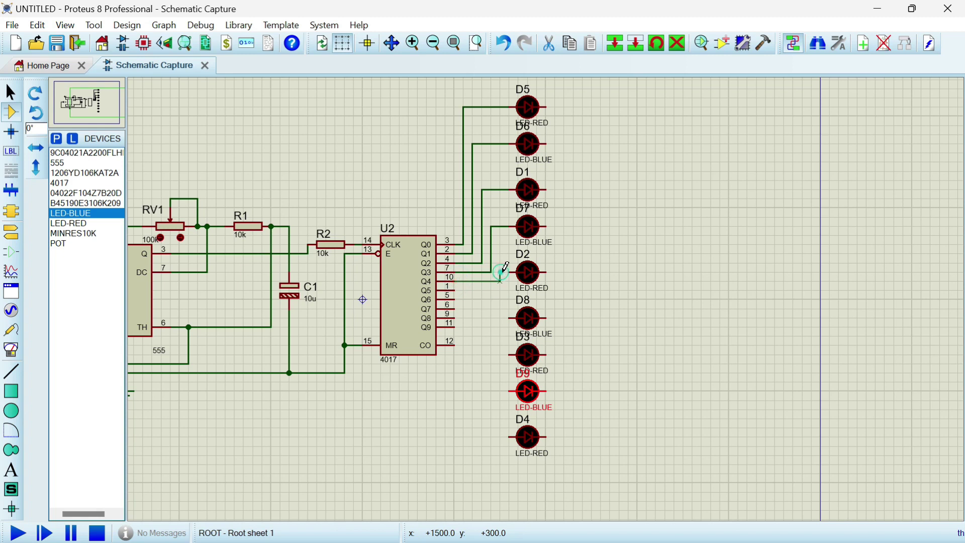
left_click(494, 277)
left_click(453, 289)
left_click(509, 317)
- Wire the 4017's Q6, Q7 and Q8 outputs to the anodes of D3, D9 and D4 respectively
left_click(457, 300)
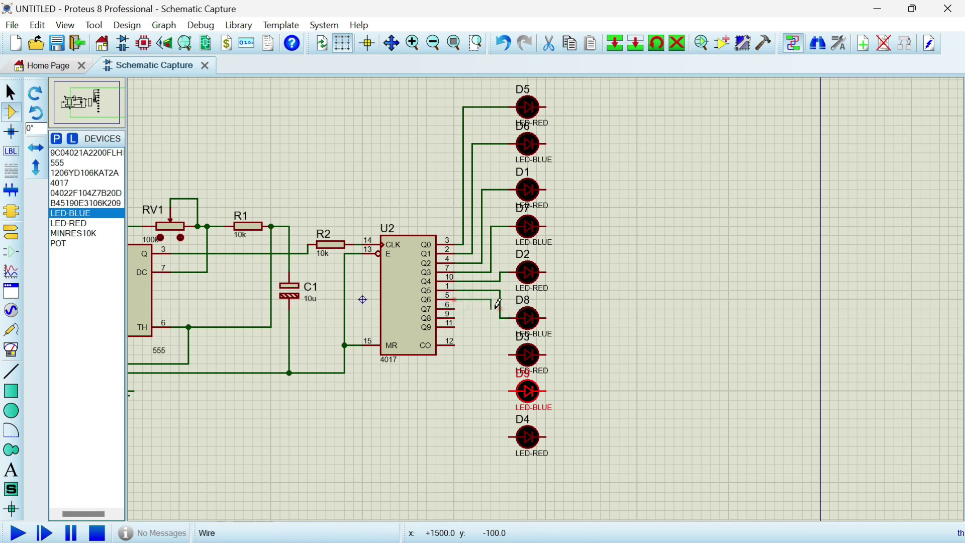
left_click(504, 354)
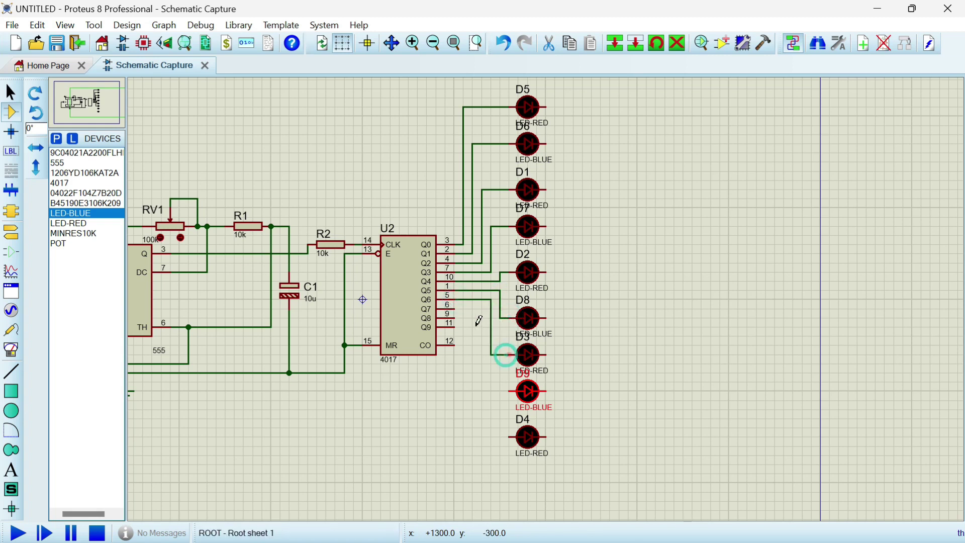
left_click(454, 308)
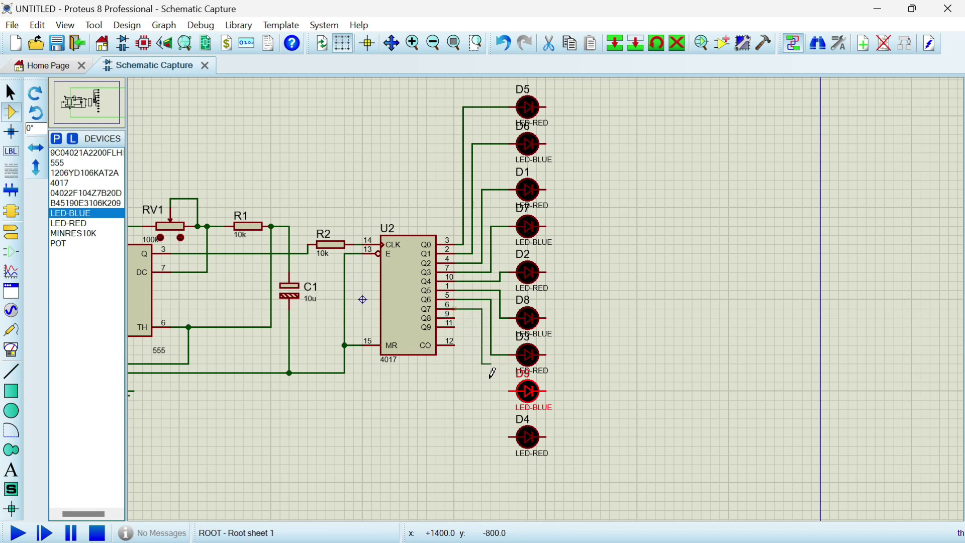
left_click(458, 314)
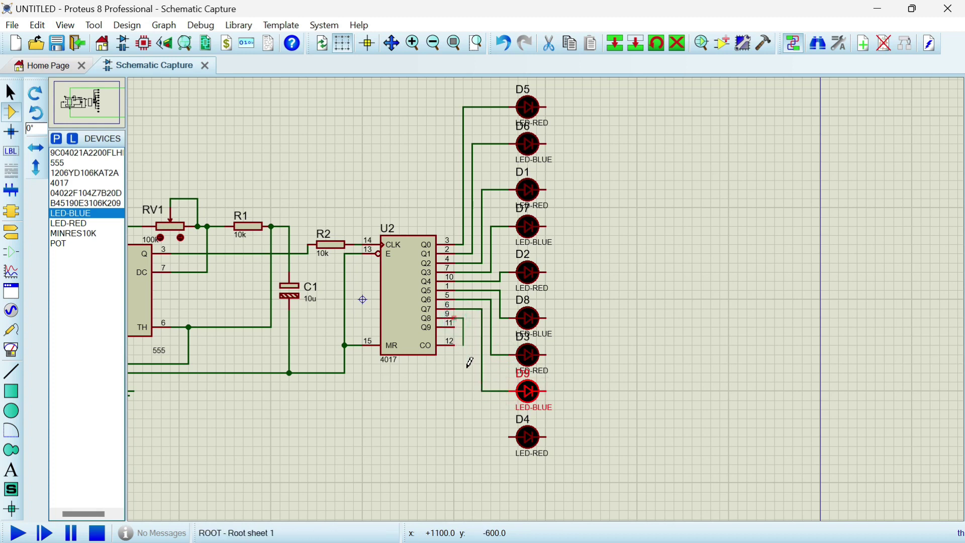
left_click(510, 436)
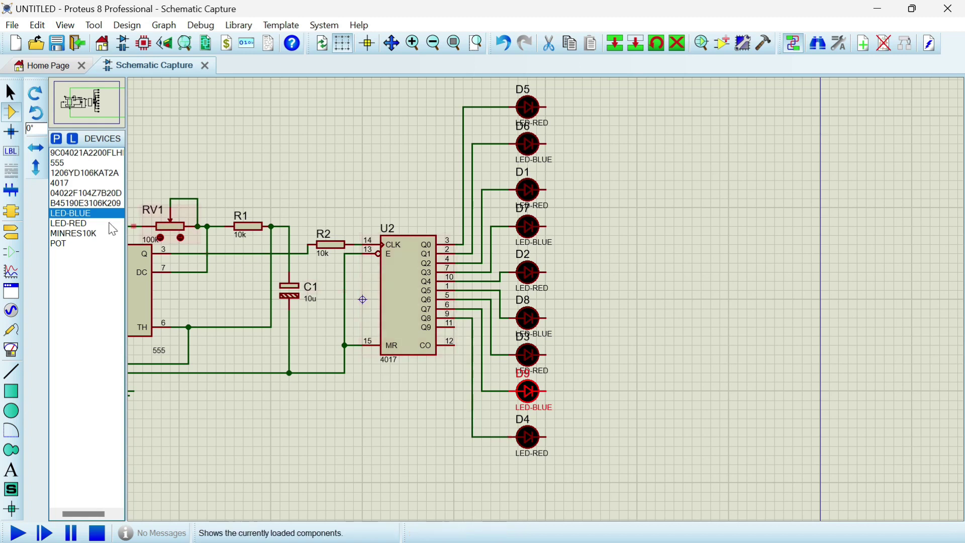
- Place a blue LED below D4, rotate it anti-clockwise, and wire the 4017's Q9 output to its anode
left_click(75, 215)
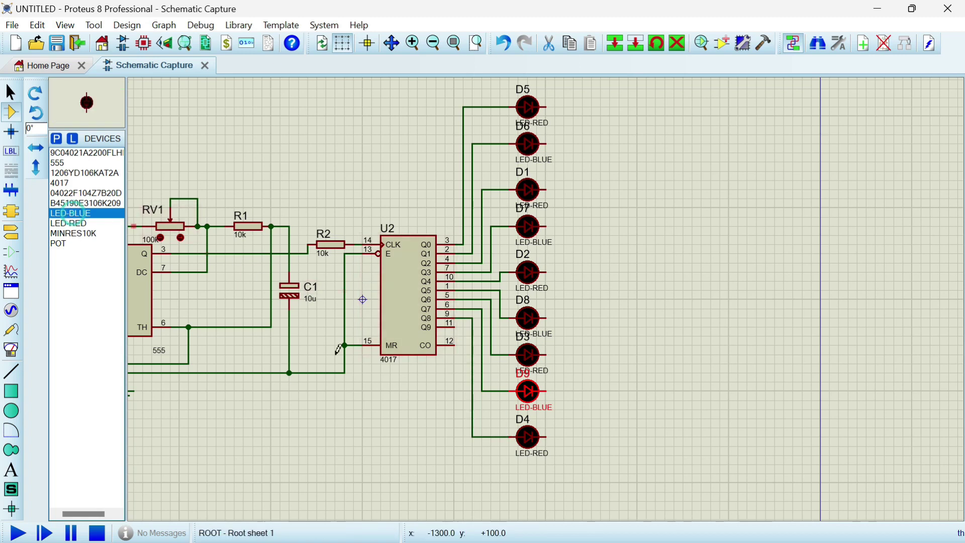
left_click(527, 481)
right_click(528, 480)
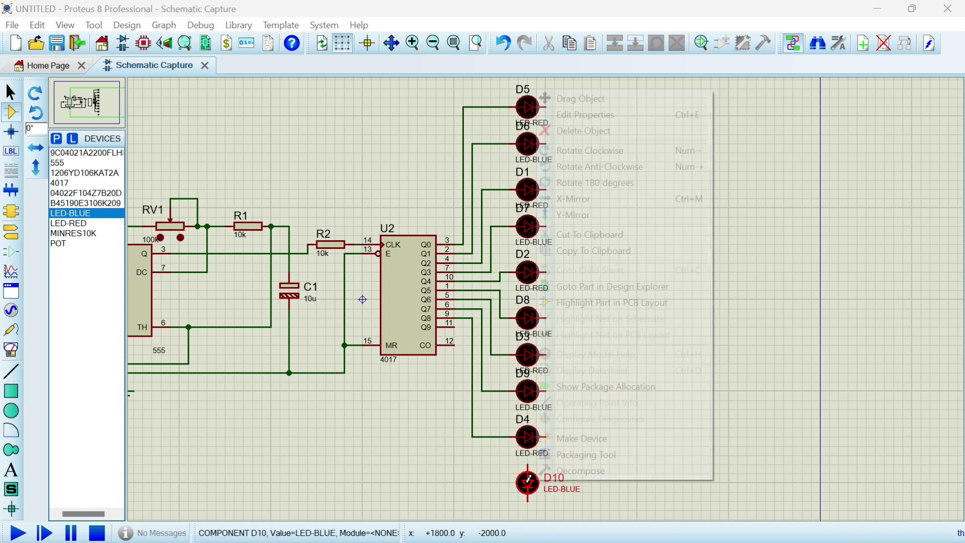
left_click(575, 167)
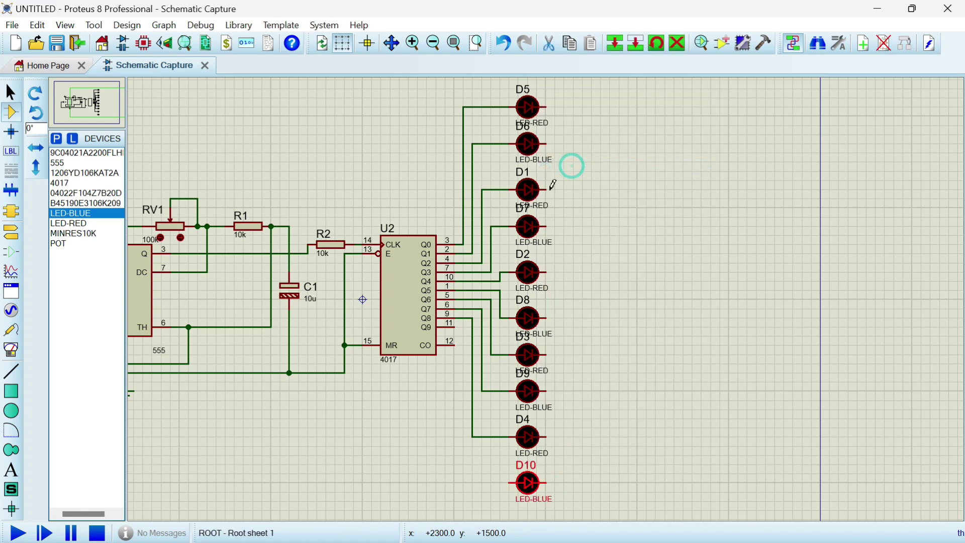
left_click(462, 328)
left_click(510, 483)
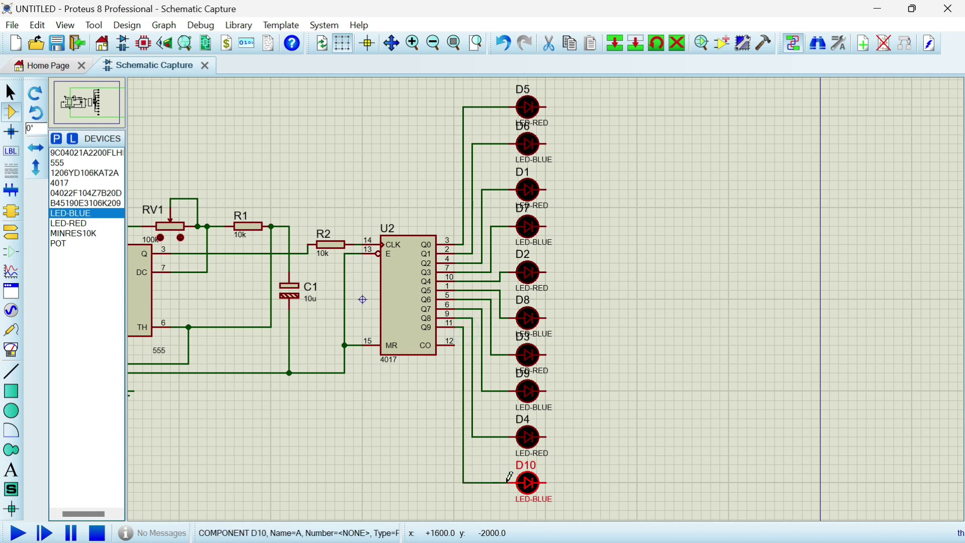
- Place a ground terminal beside D10 and wire the cathodes of D10 and D5 to it, forming a common ground line
left_click(11, 232)
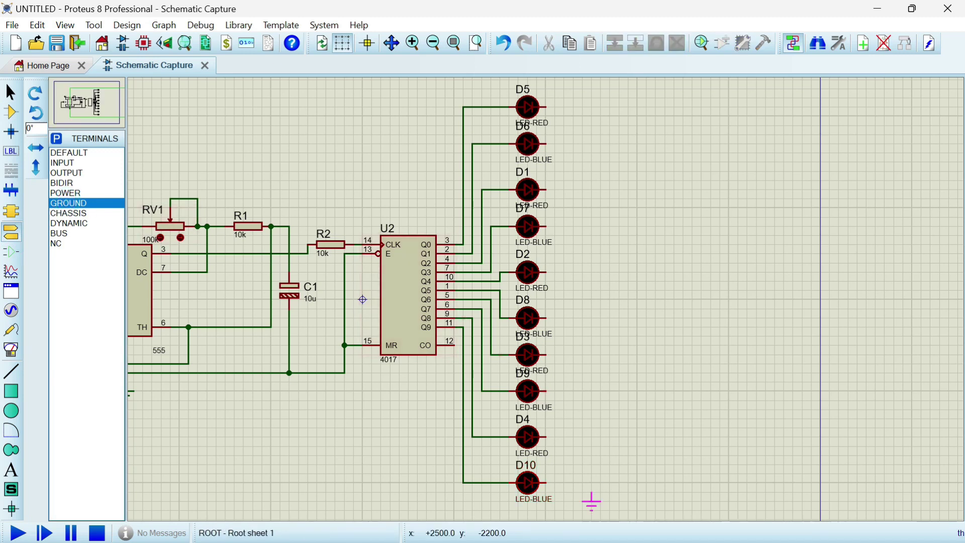
left_click(582, 501)
left_click(547, 483)
left_click(582, 494)
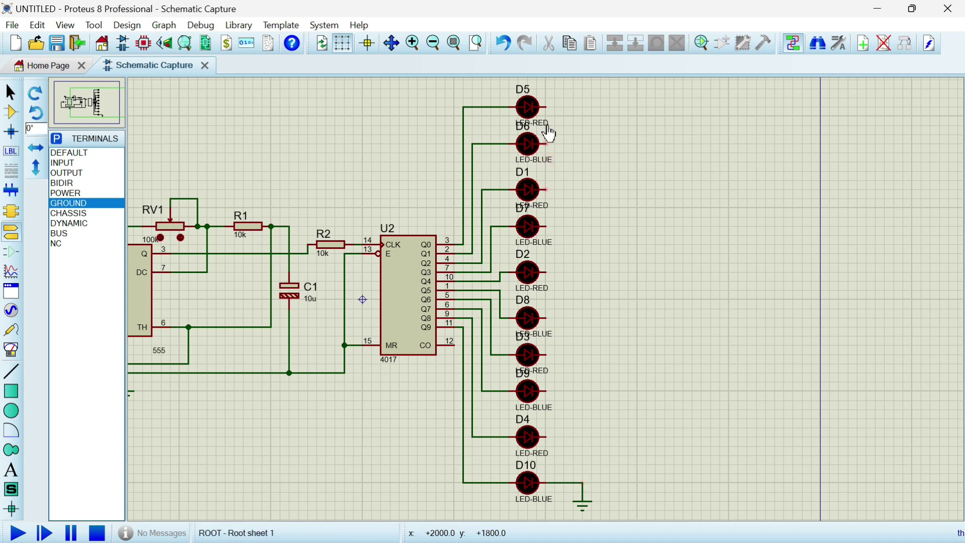
left_click(574, 109)
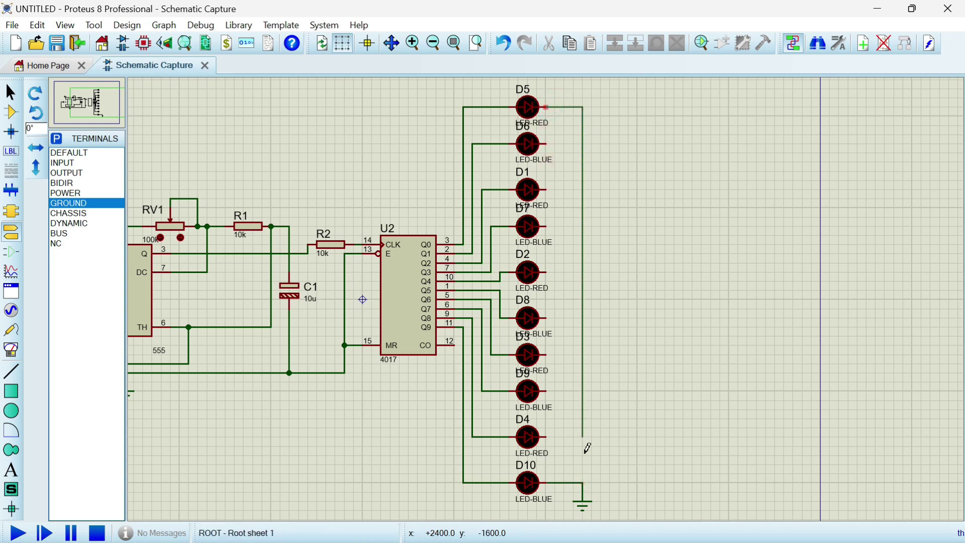
left_click(583, 482)
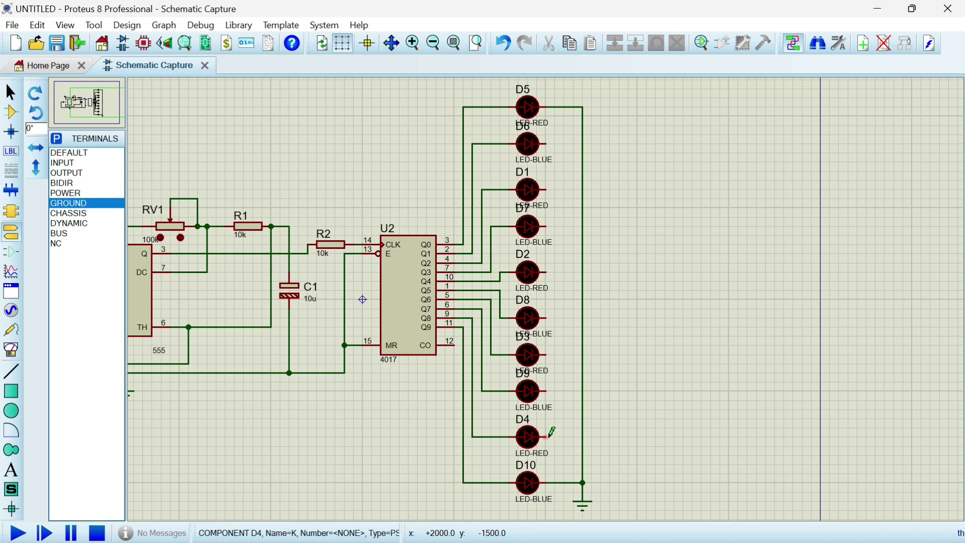
- Wire the cathodes of D4, D9, D3, D8 and D2 to the common ground line
left_click(583, 437)
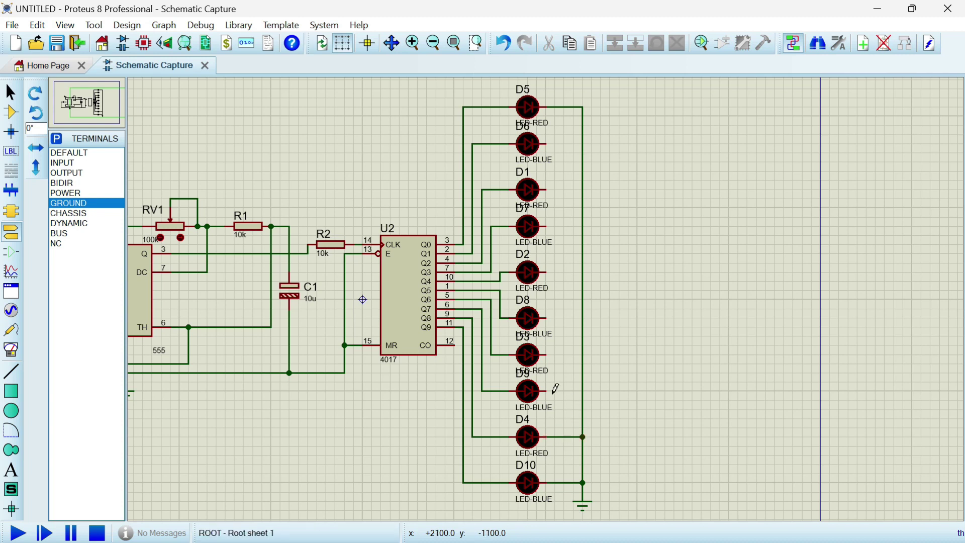
left_click(550, 390)
left_click(549, 354)
left_click(583, 355)
left_click(546, 317)
left_click(547, 272)
left_click(582, 272)
- Wire the cathodes of D7, D1 and D6 to the common ground line
left_click(546, 226)
left_click(582, 226)
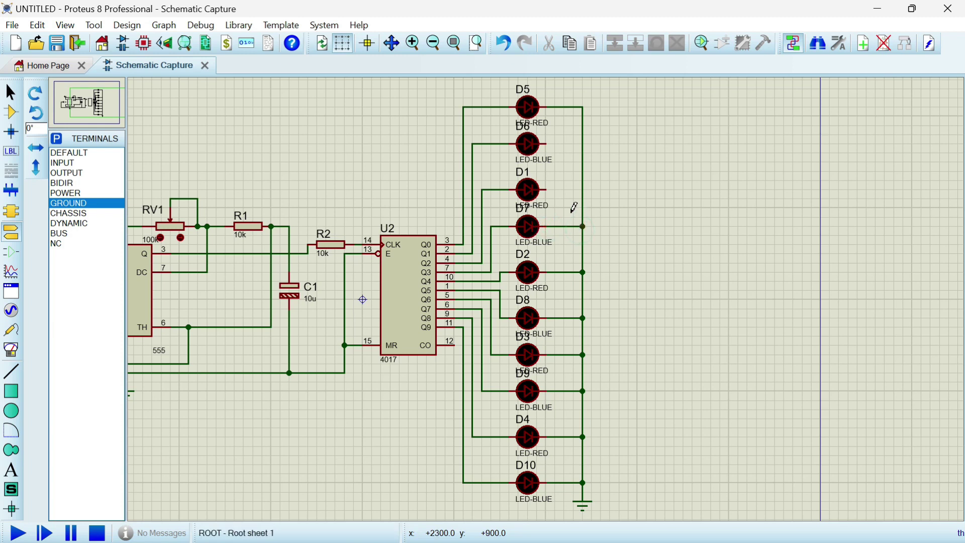
left_click(546, 189)
left_click(582, 190)
left_click(546, 144)
left_click(582, 144)
- Bring the whole circuit into view and start the simulation
scroll(523, 215, "down", 2)
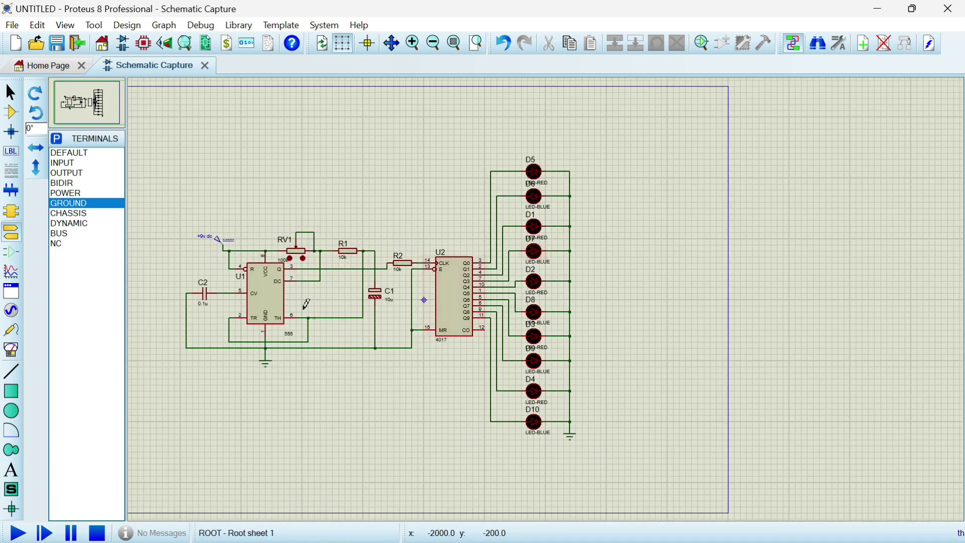
scroll(306, 304, "up", 2)
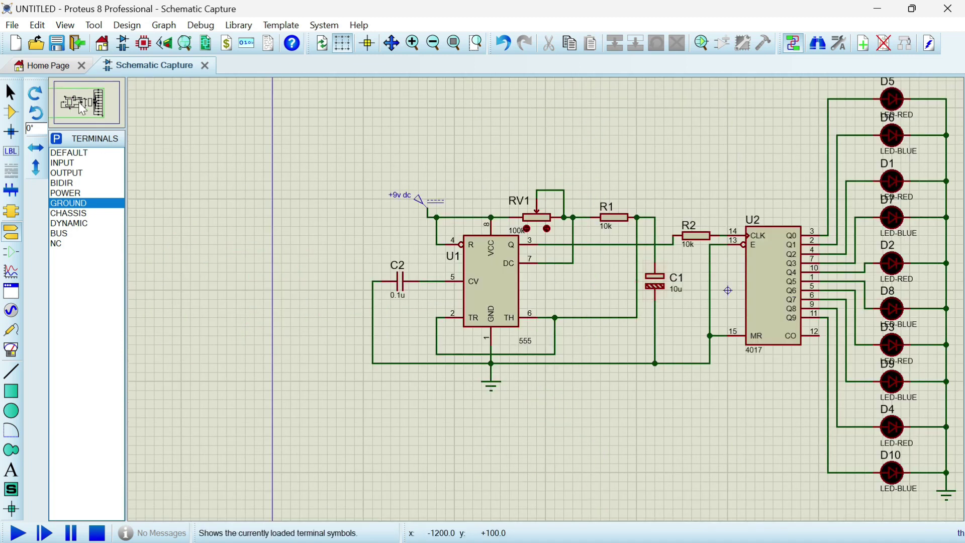
left_click_drag(78, 111, 89, 100)
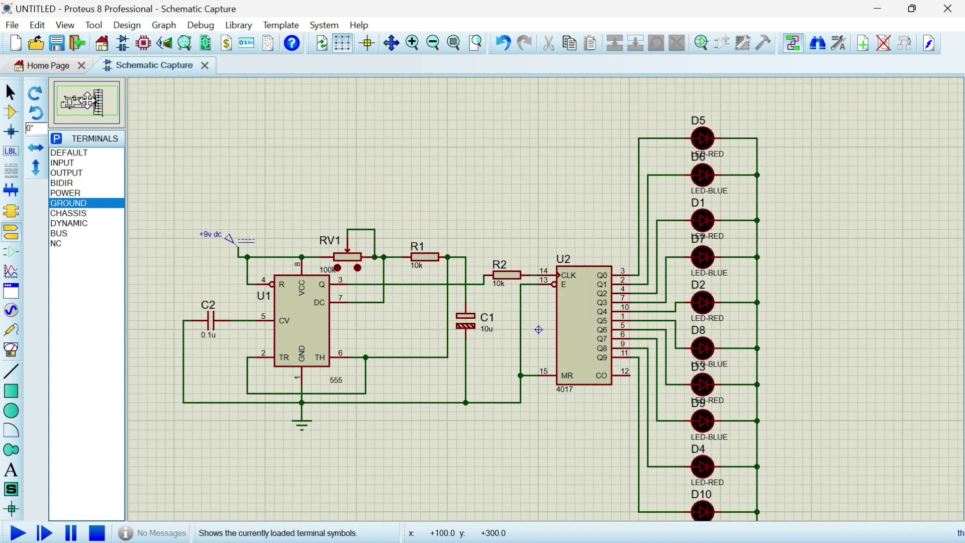
scroll(538, 330, "down", 1)
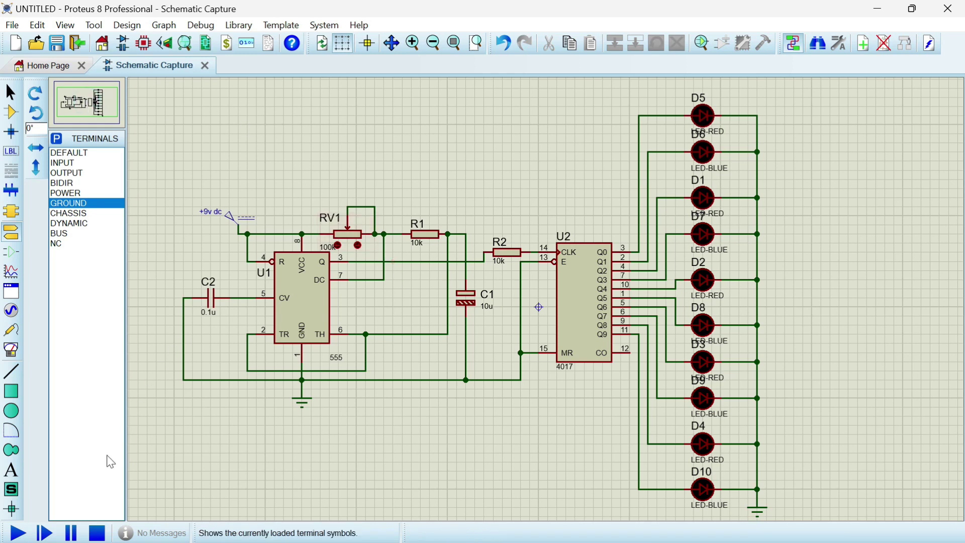
left_click(22, 533)
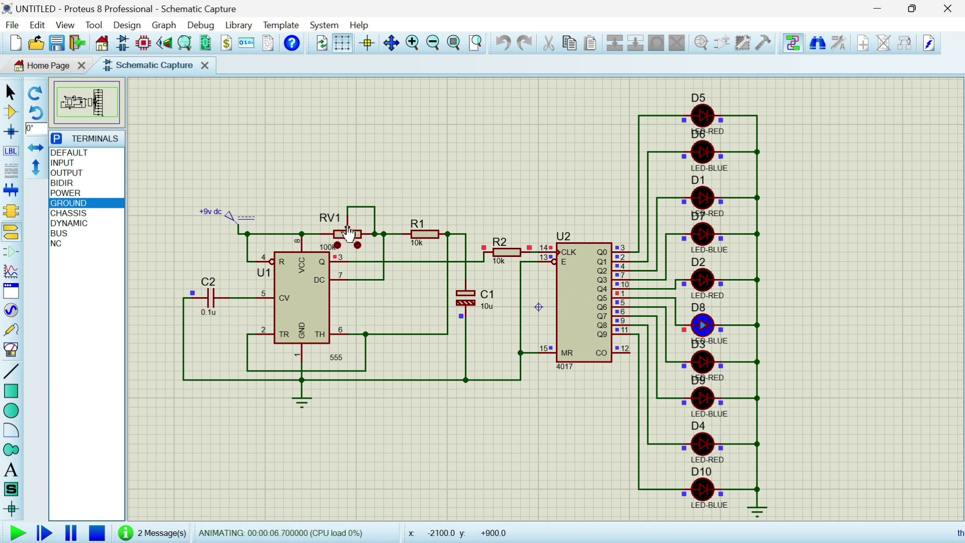
- Vary RV1 while the simulation runs, moving its wiper towards the +9v dc supply end and back to the R1 end
left_click(337, 246)
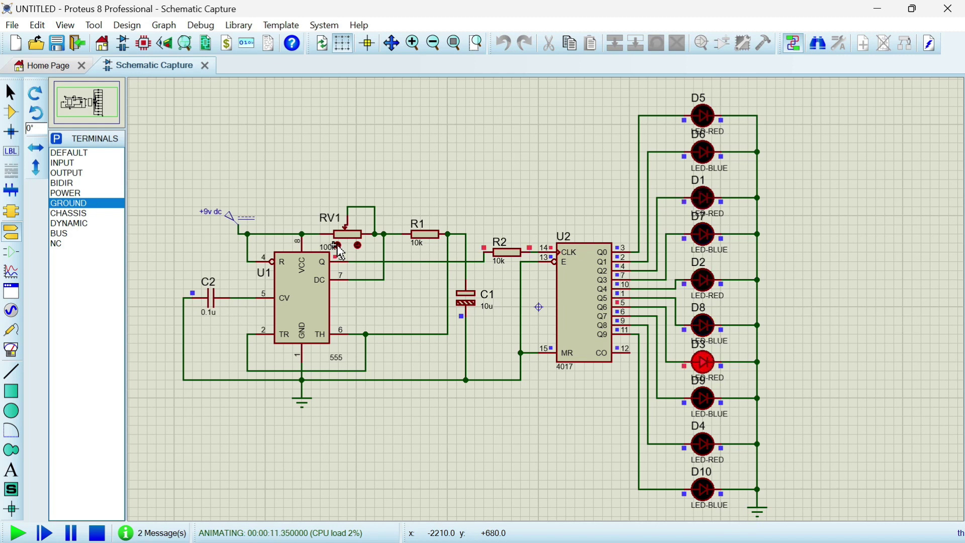
scroll(340, 252, "up", 1)
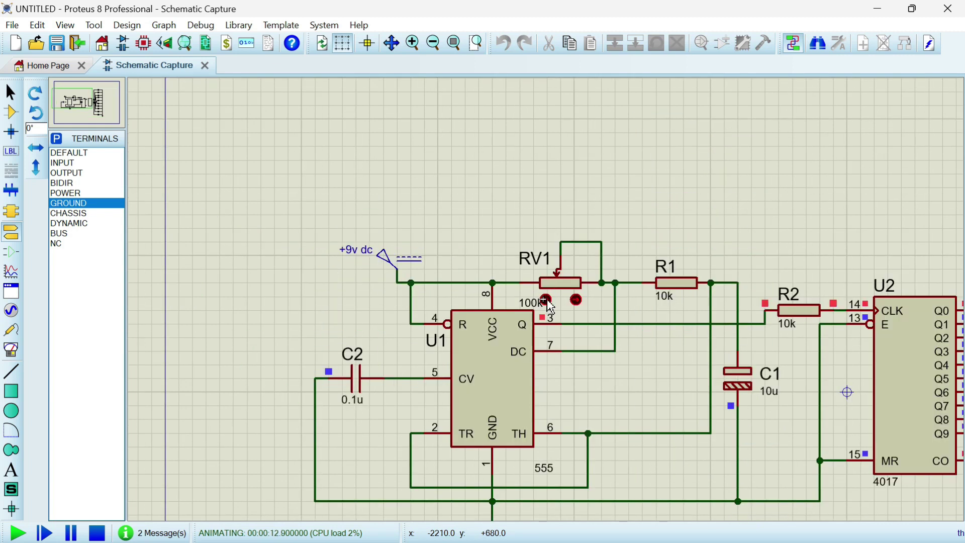
scroll(550, 305, "up", 1)
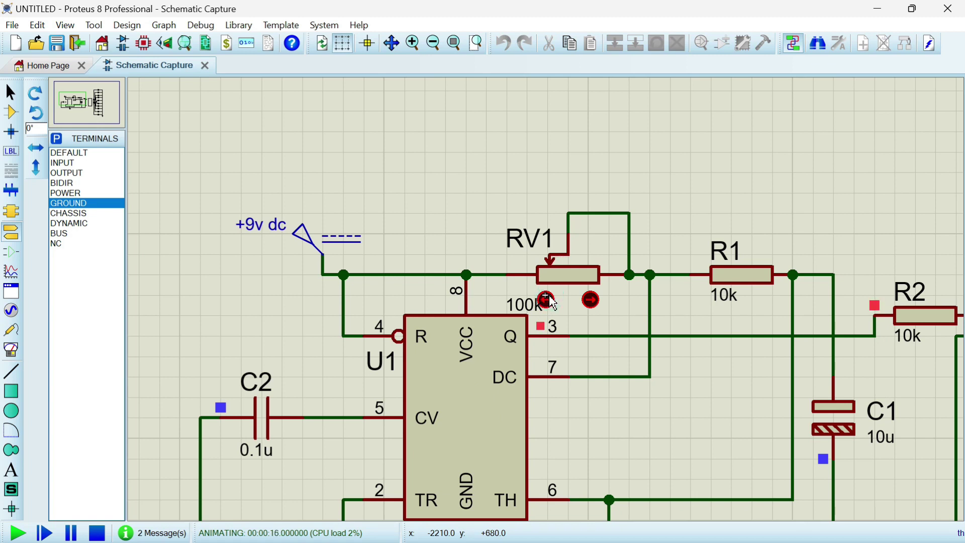
scroll(590, 290, "down", 3)
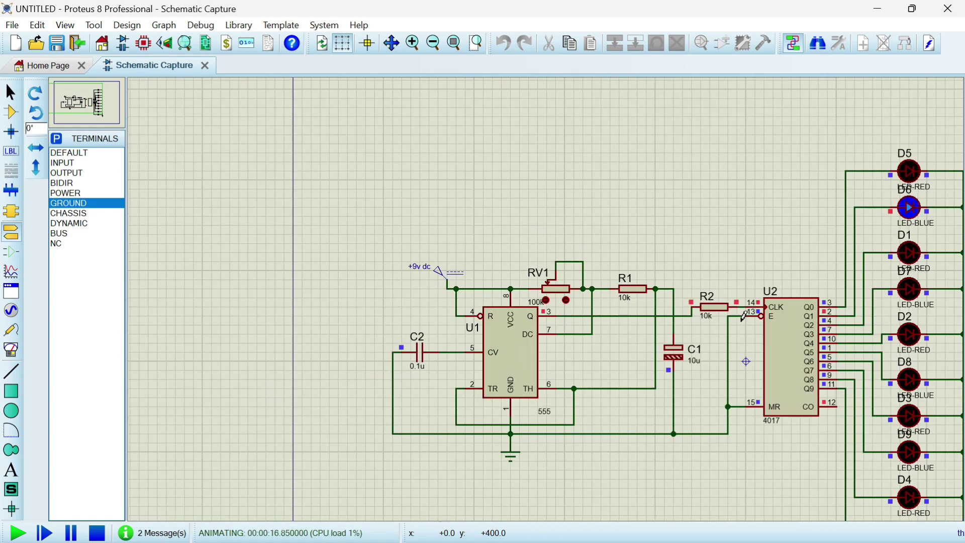
scroll(721, 329, "up", 1)
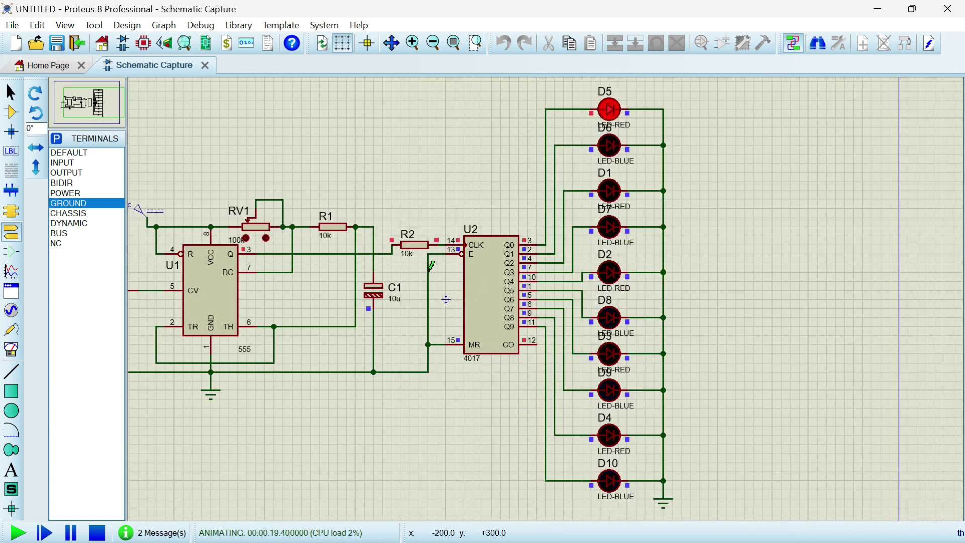
left_click(247, 238)
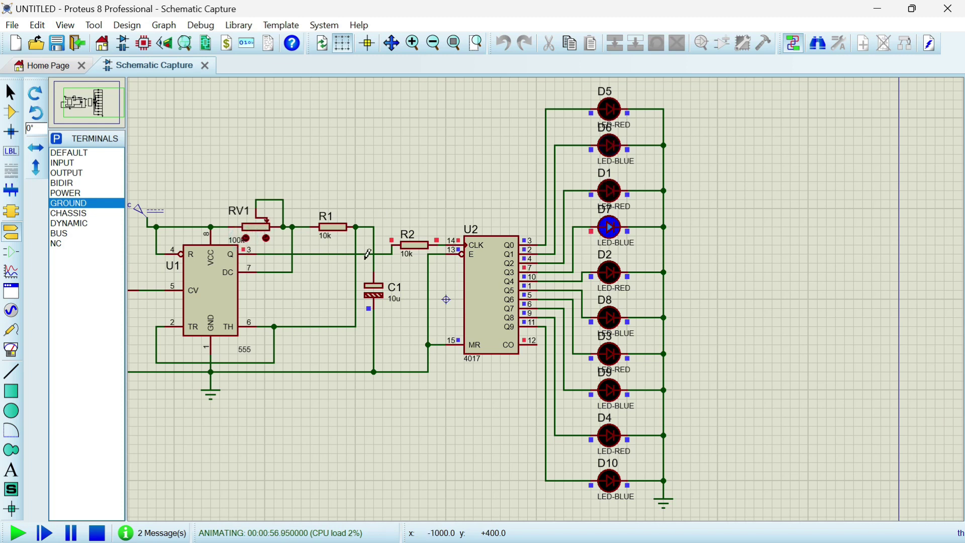
- Check the LED sequence at the new RV1 setting and stop the simulation
key("F7")
scroll(163, 172, "up", 1)
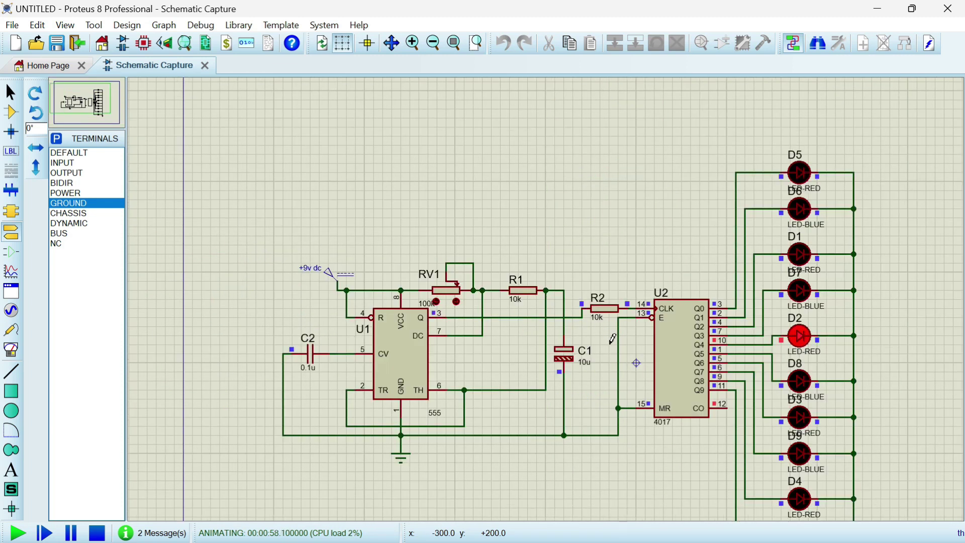
mouse_move(79, 108)
left_mouse_down()
mouse_move(87, 122)
mouse_move(87, 103)
left_mouse_up()
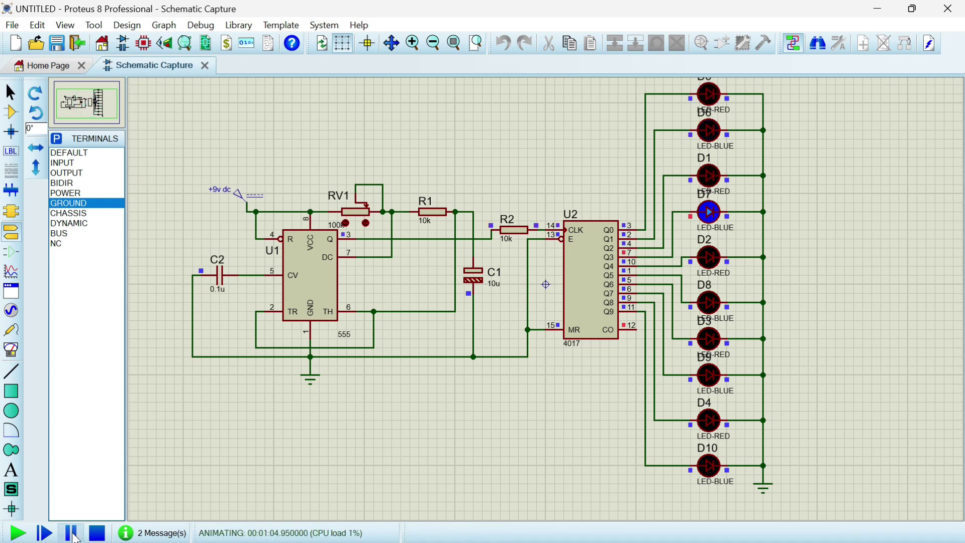
left_click(97, 533)
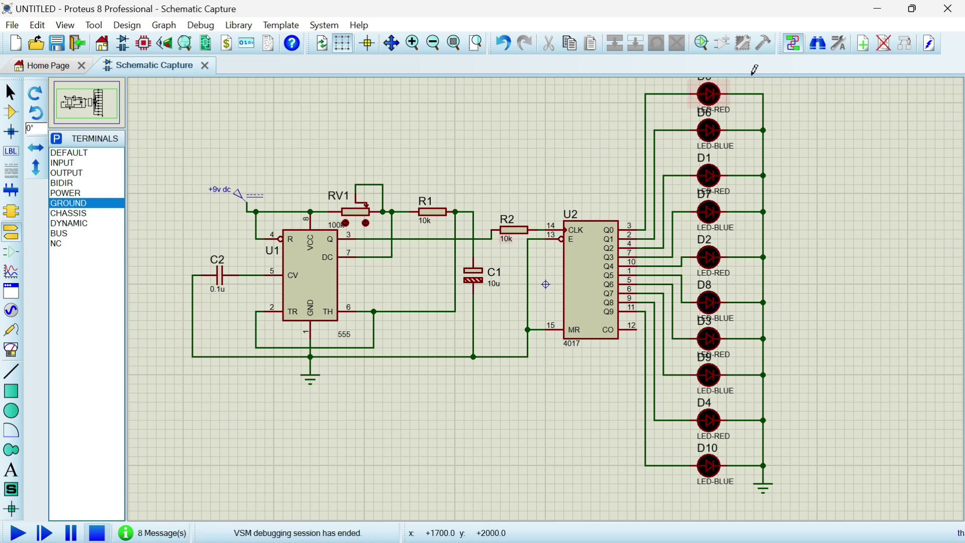